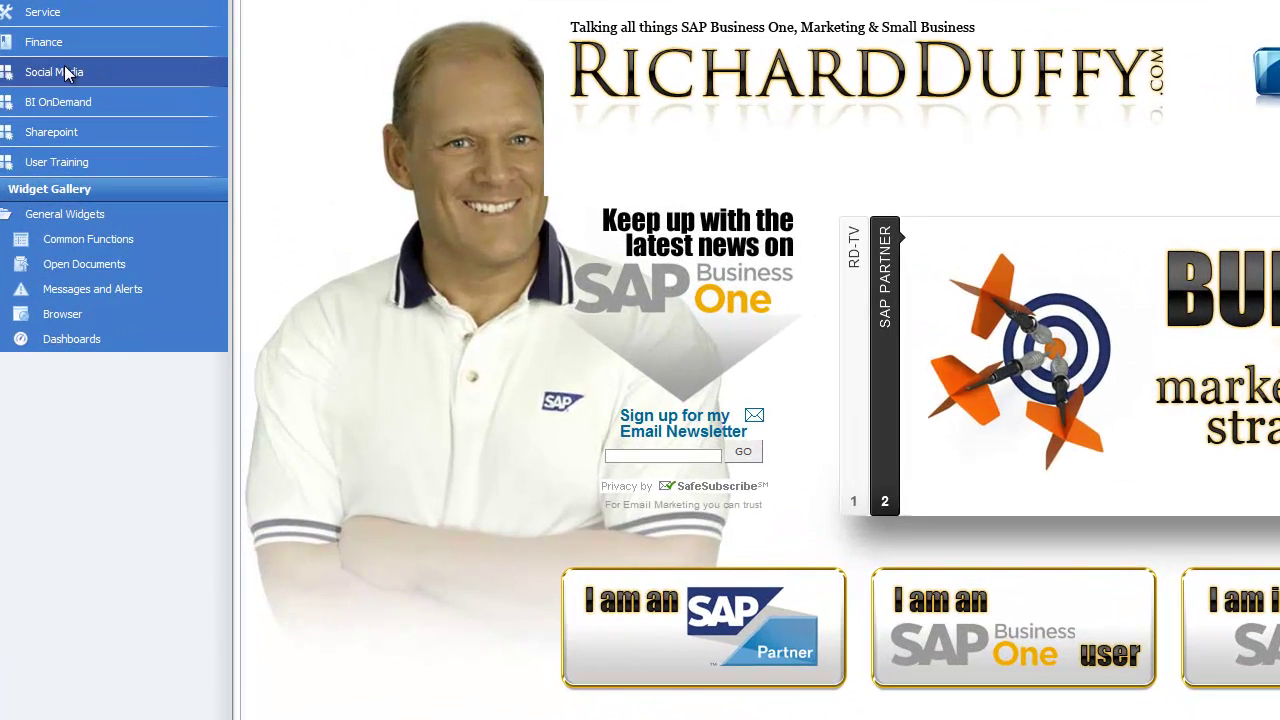
# - Open the Social Media cockpit and view the Twitter, LinkedIn and Facebook Pages streams in its dashboard
pyautogui.click(146, 161)
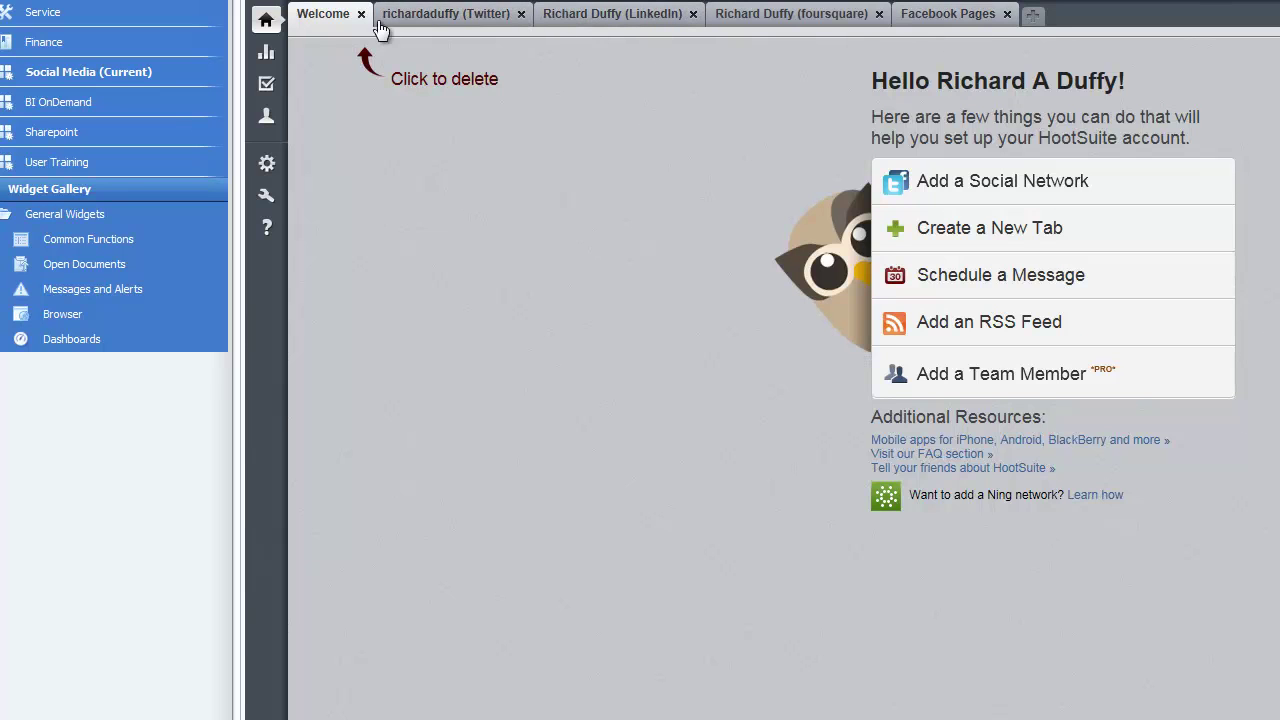
pyautogui.click(435, 18)
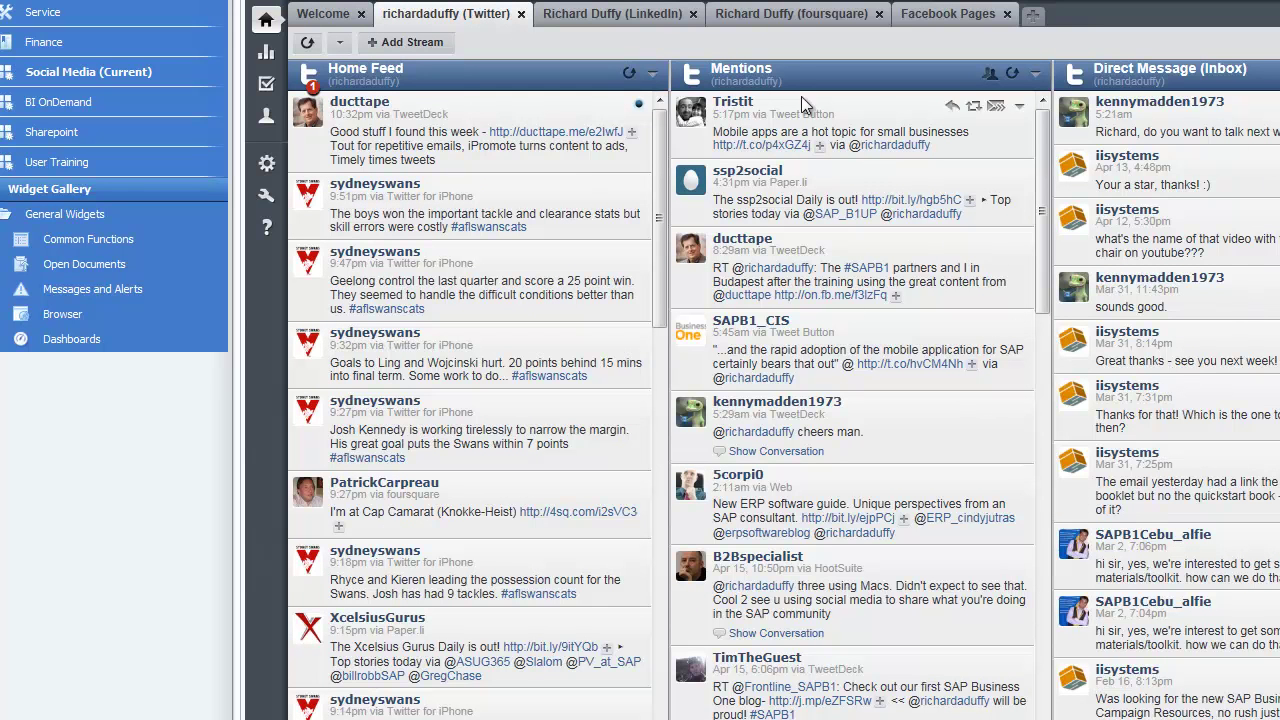
pyautogui.click(658, 18)
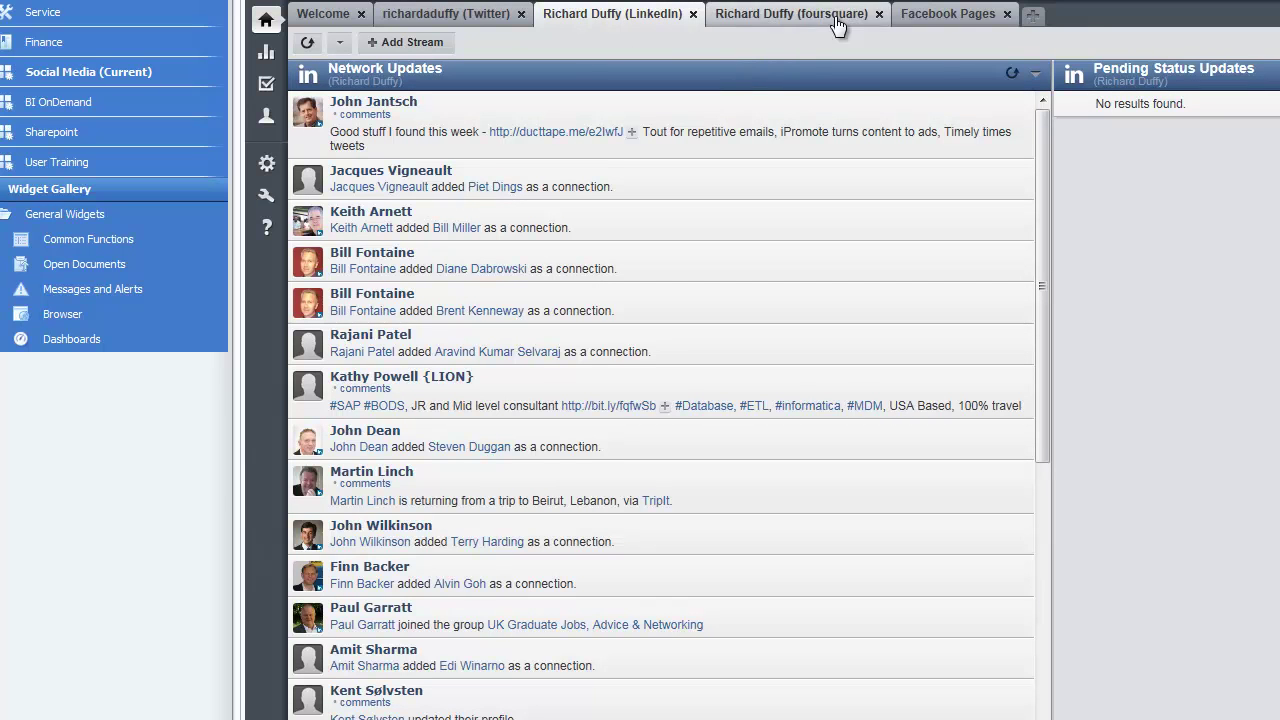
pyautogui.click(955, 18)
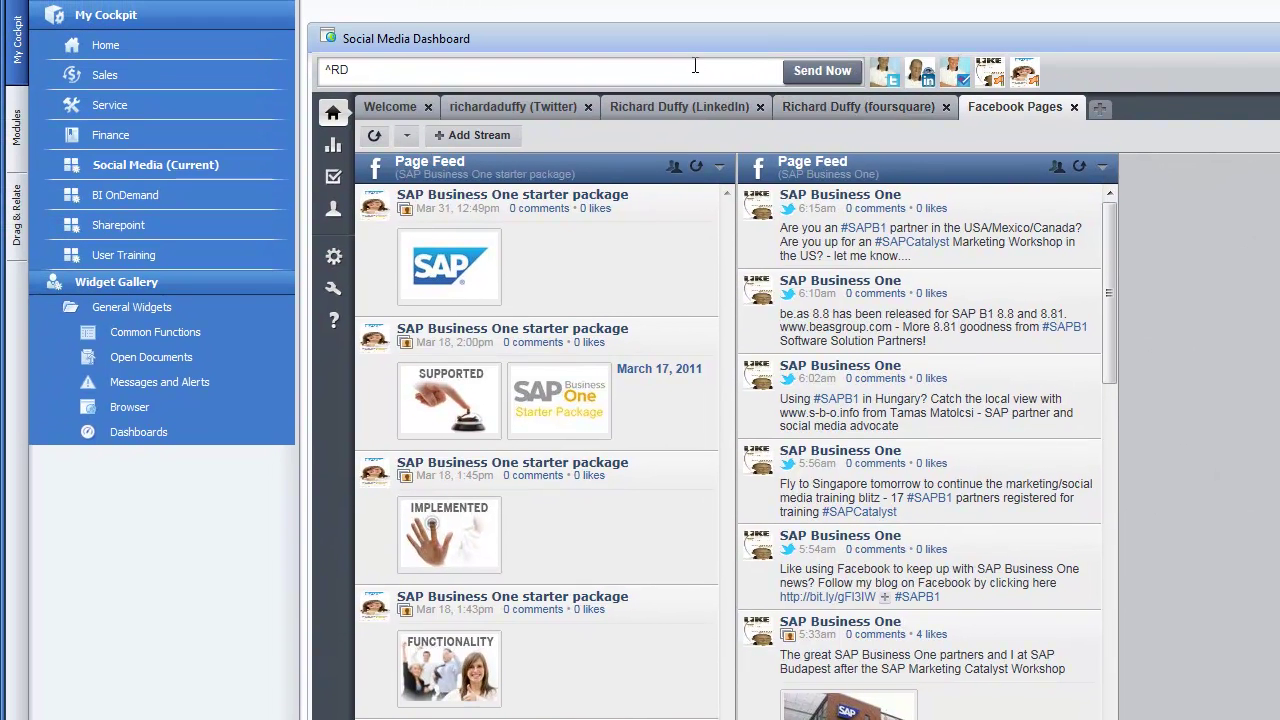
# - Expand the message composer to examine its posting options and target networks, and collapse it without sending
pyautogui.click(654, 4)
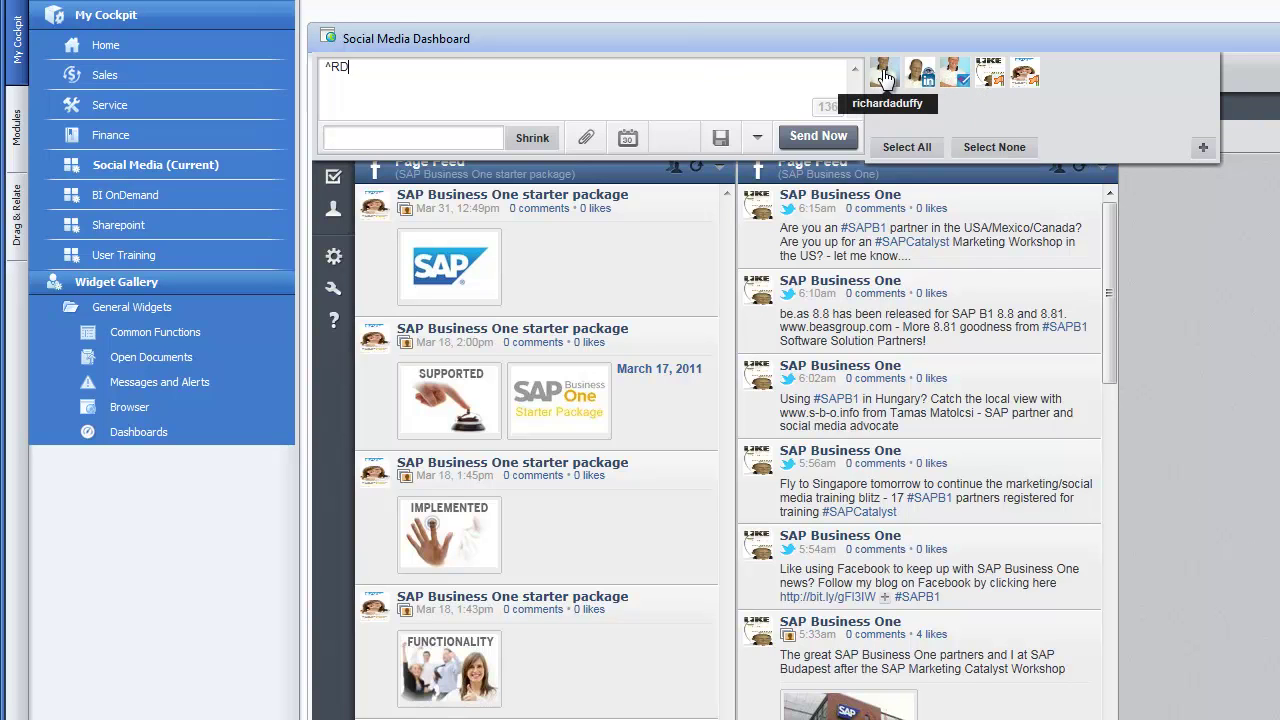
pyautogui.click(955, 72)
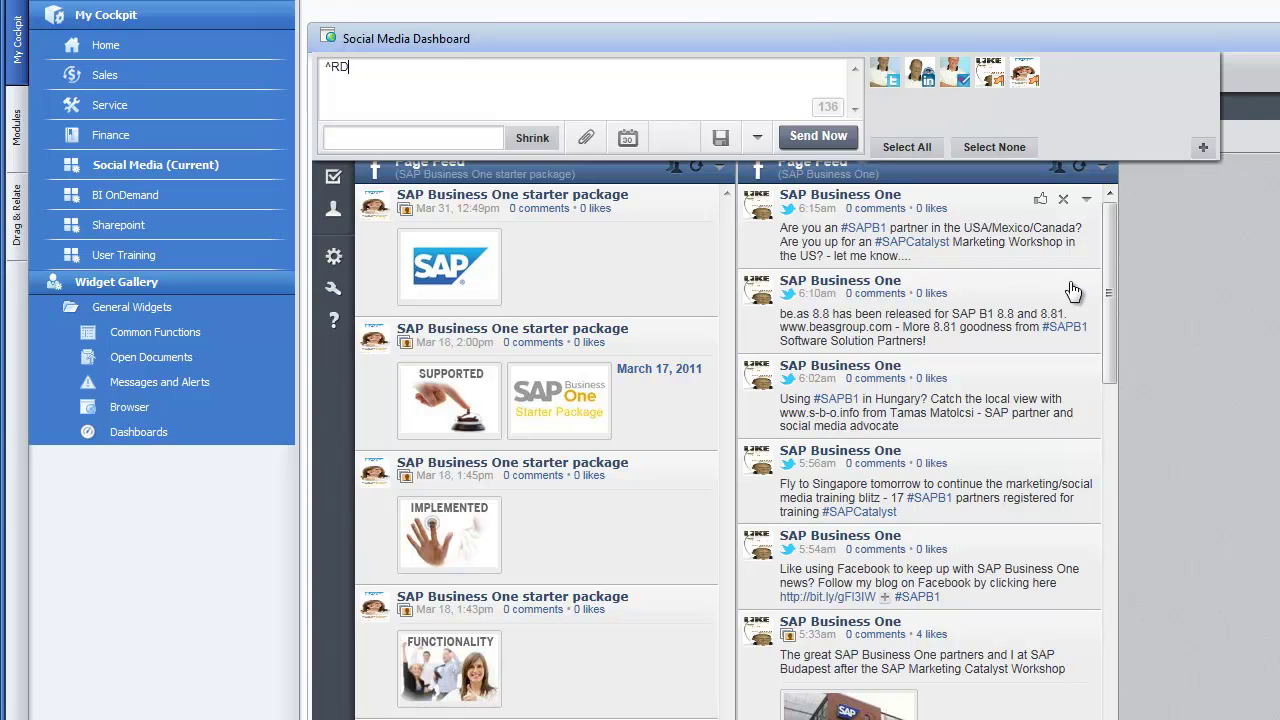
pyautogui.click(1220, 303)
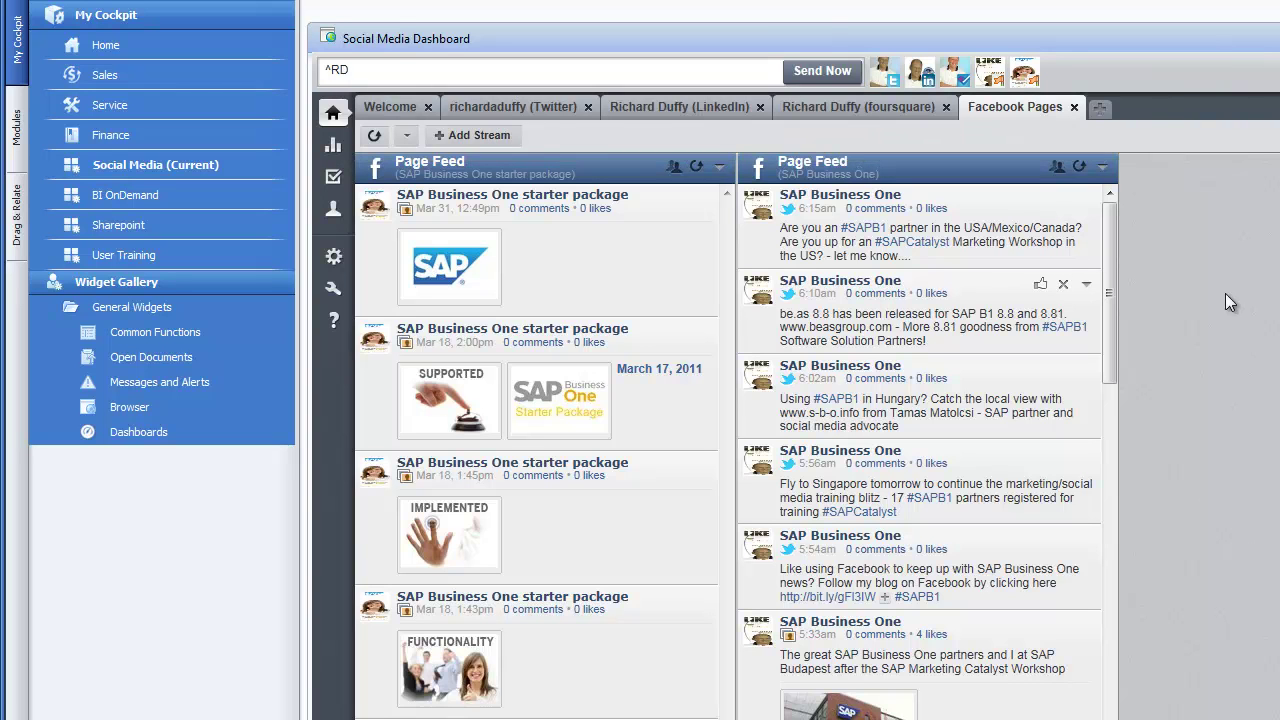
# - Open the Facebook Insights report from the dashboard's custom analytics
pyautogui.moveTo(333, 177)
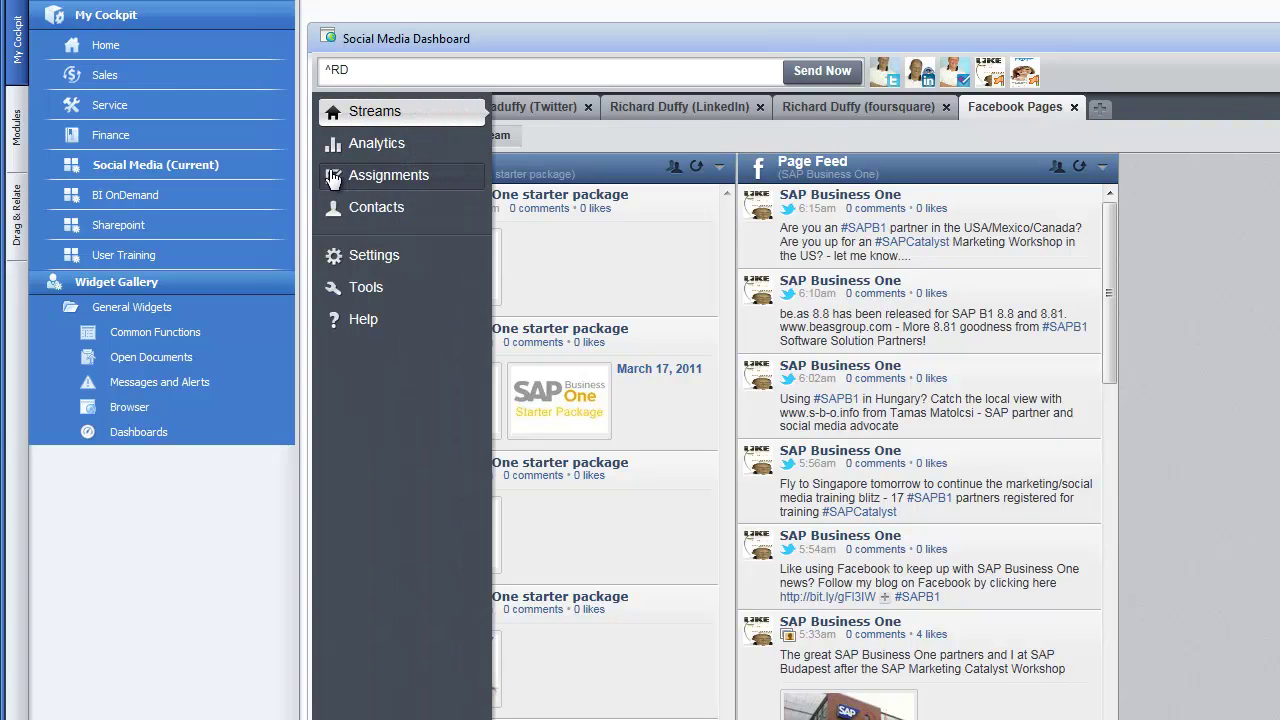
pyautogui.click(358, 144)
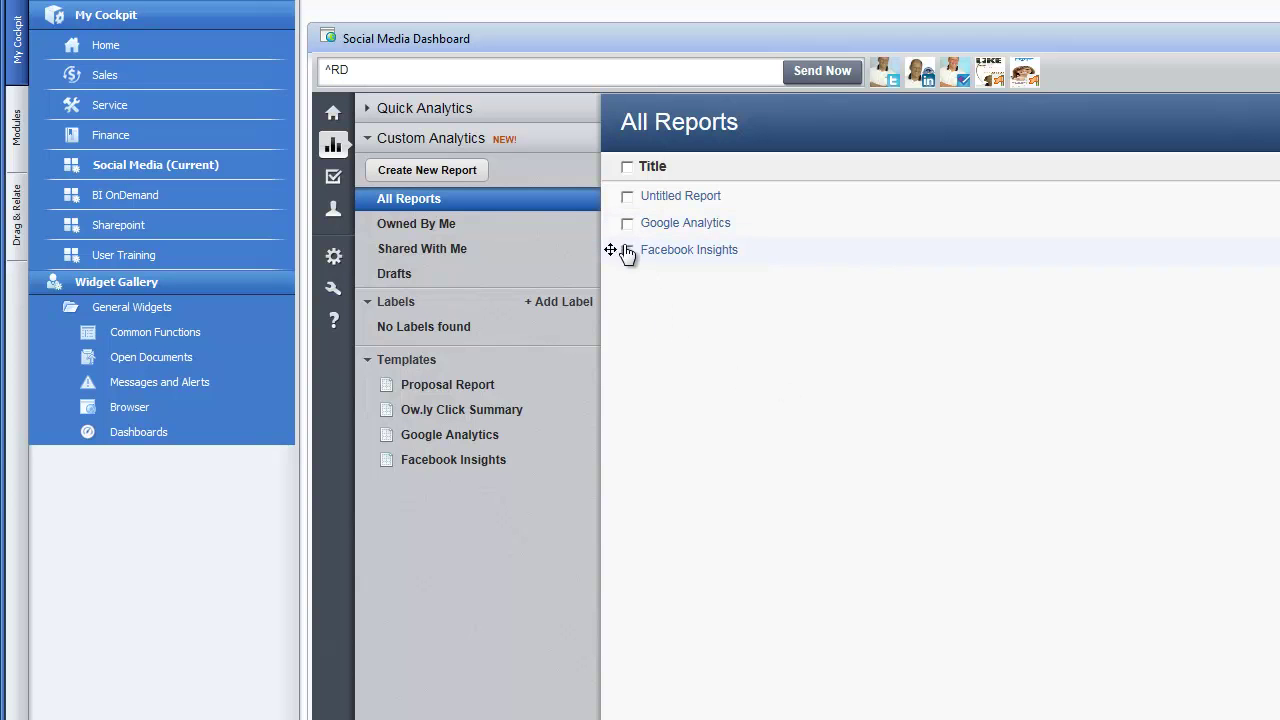
pyautogui.click(660, 255)
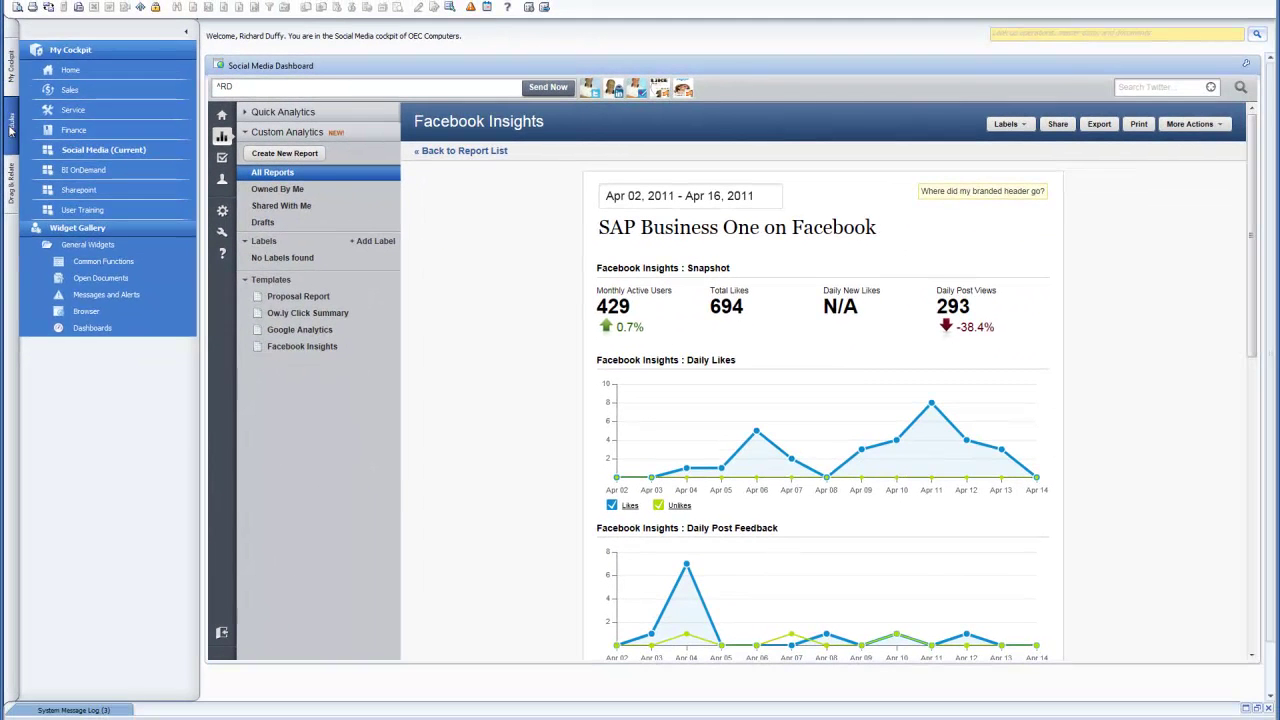
# - Open Business Partner Master Data and bring up the Earthshaker Corporation customer record
pyautogui.click(12, 123)
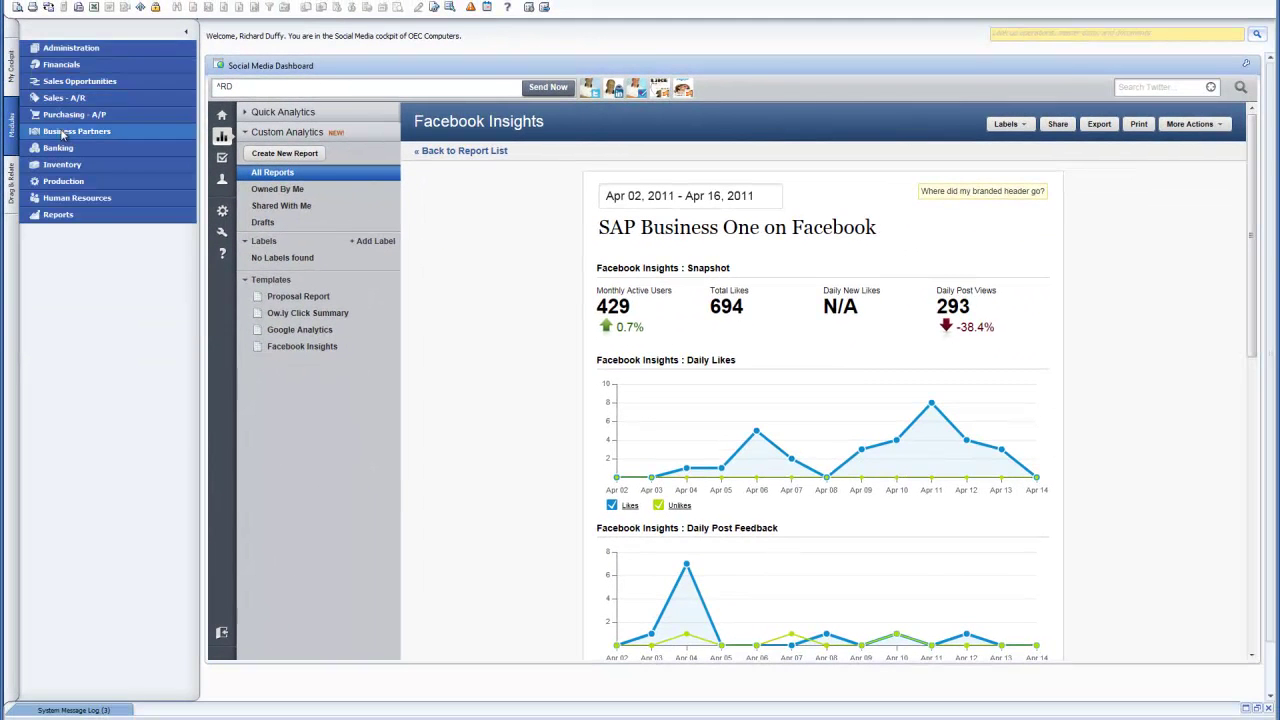
pyautogui.click(76, 131)
pyautogui.click(118, 150)
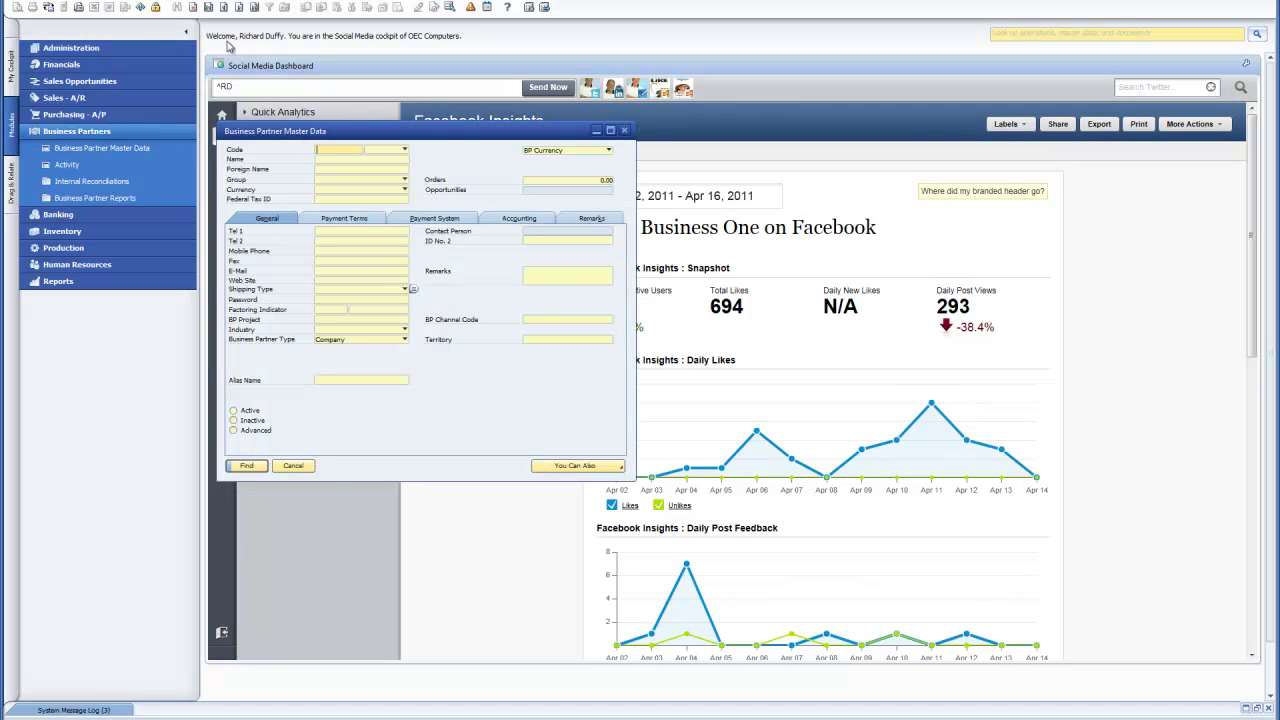
pyautogui.click(240, 10)
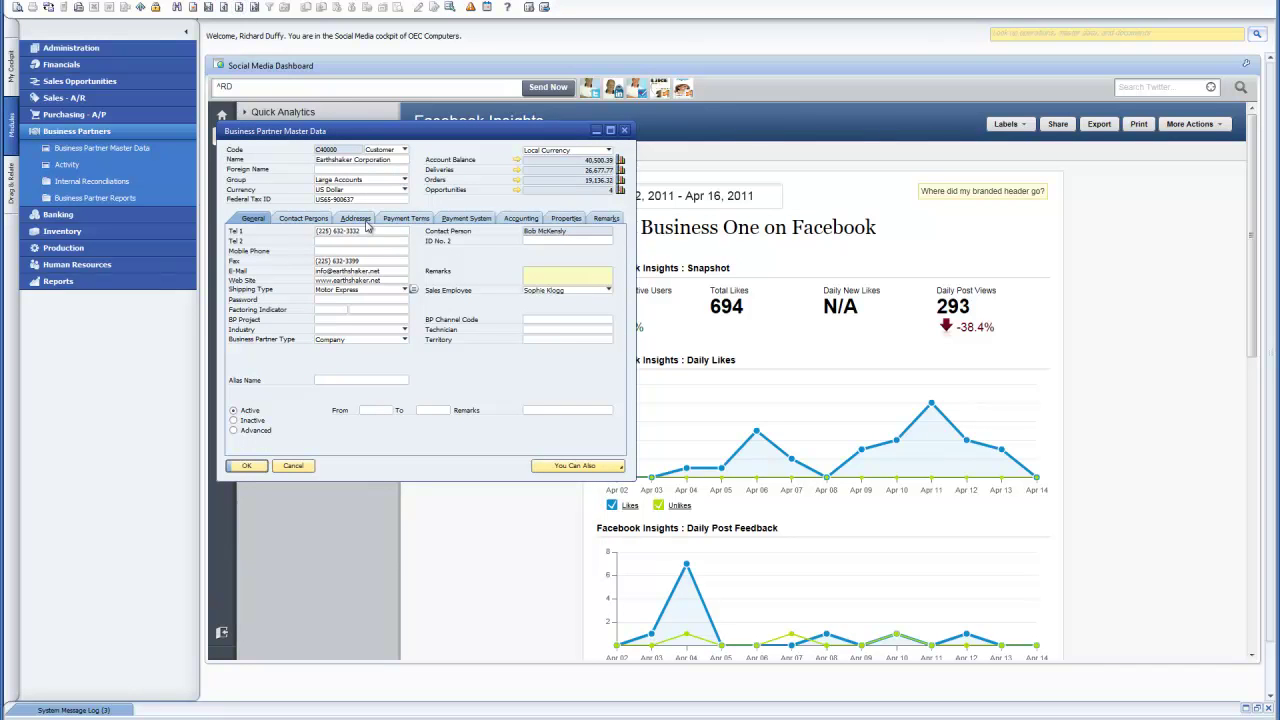
# - Examine the Twitter handle and Facebook name fields of Earthshaker Corporation's default contact person
pyautogui.click(312, 219)
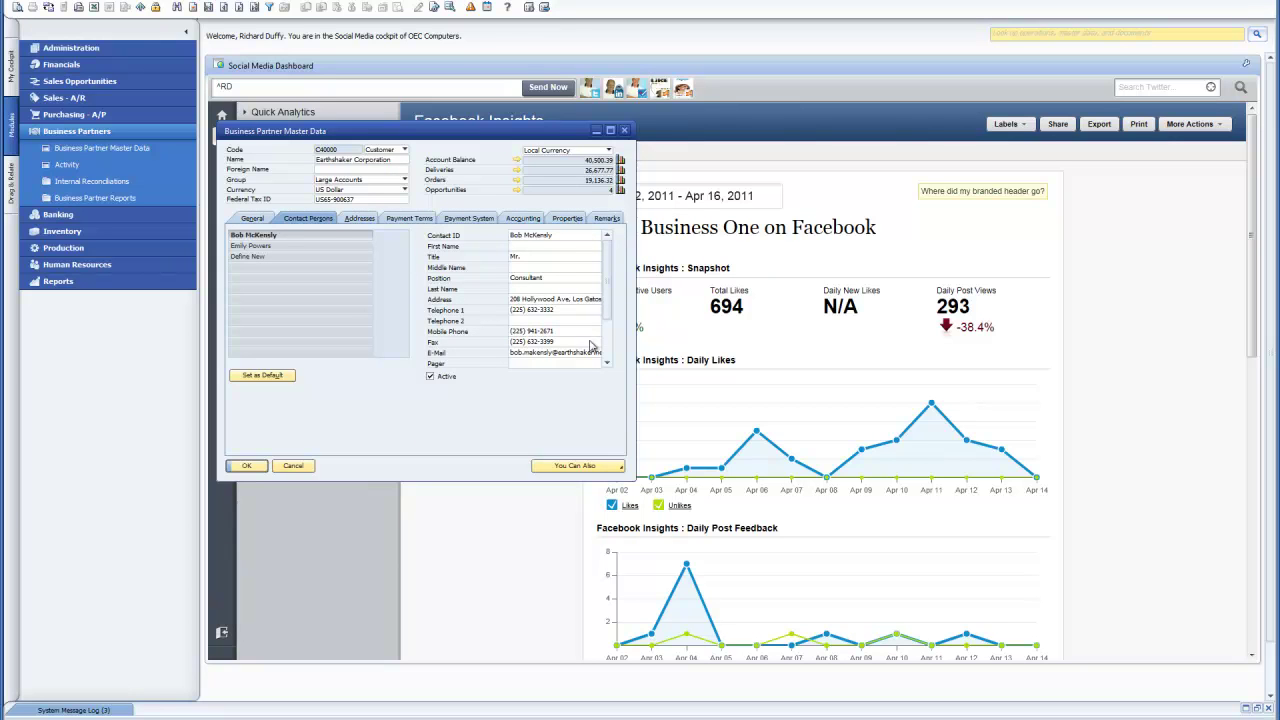
pyautogui.click(604, 356)
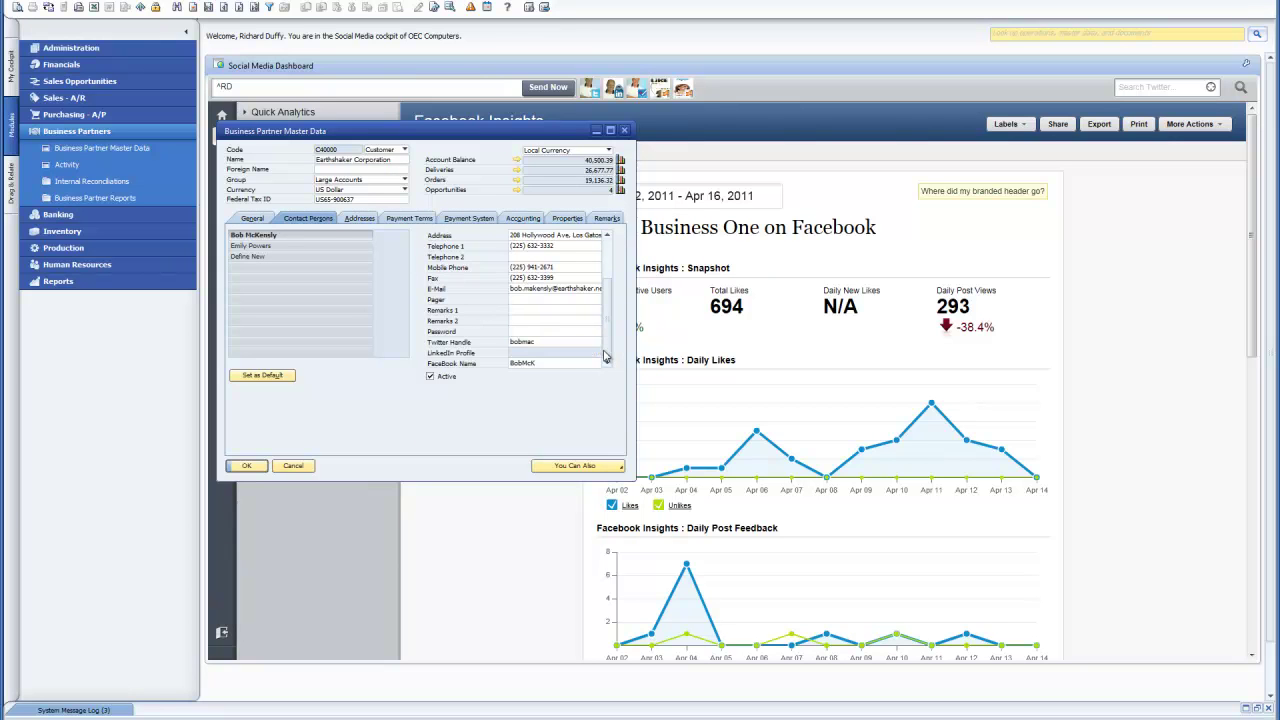
pyautogui.doubleClick(531, 343)
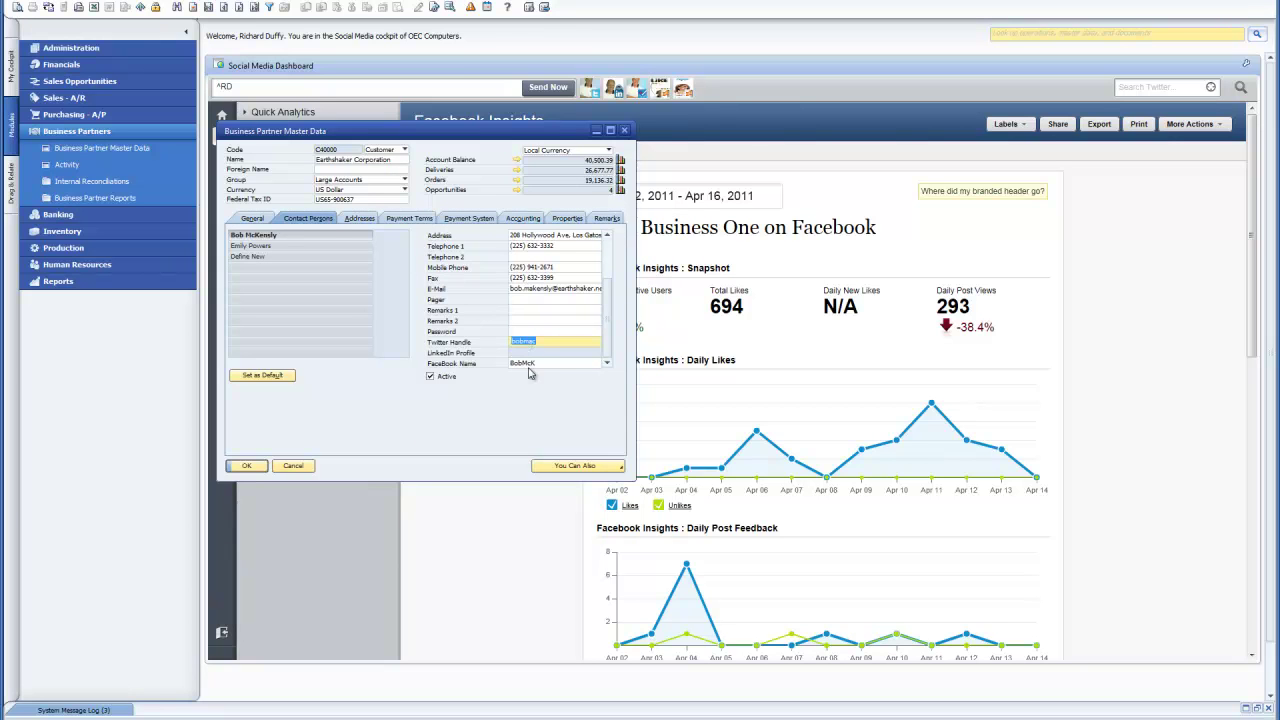
pyautogui.doubleClick(526, 365)
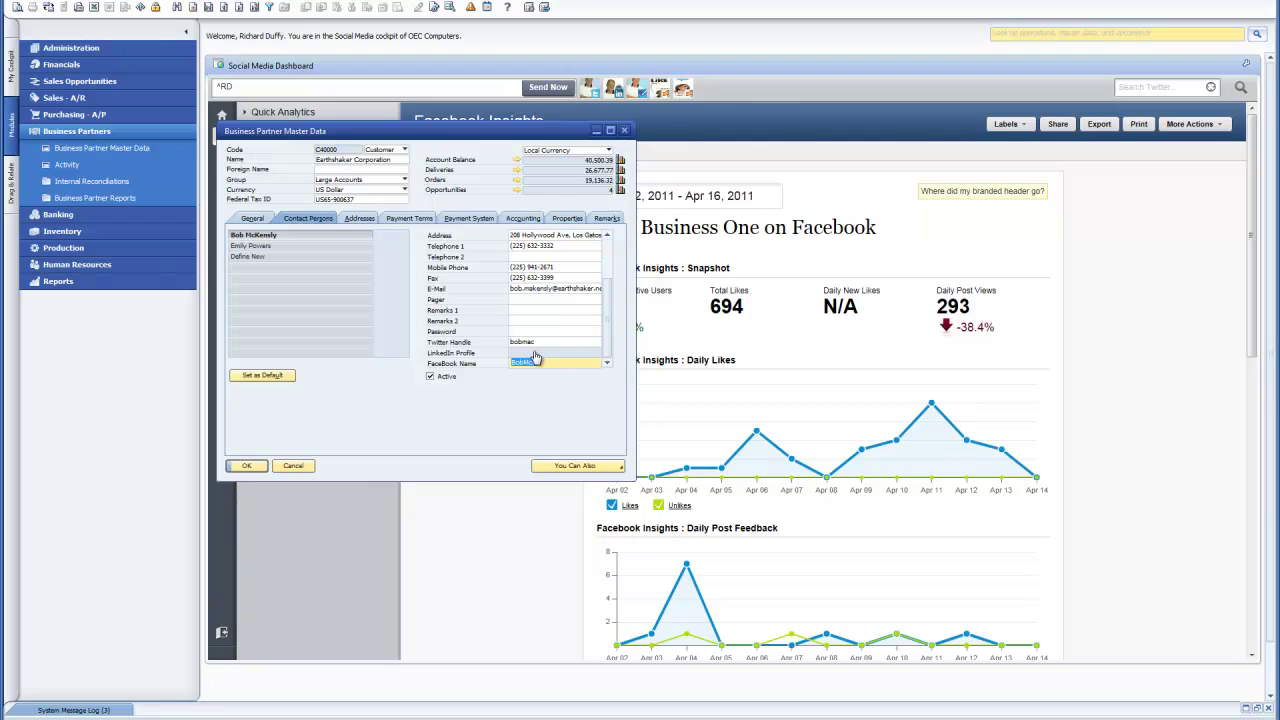
# - Start a new activity from the business partner record with activity Other, type Social Media and subject LinkedIn Post
pyautogui.click(598, 467)
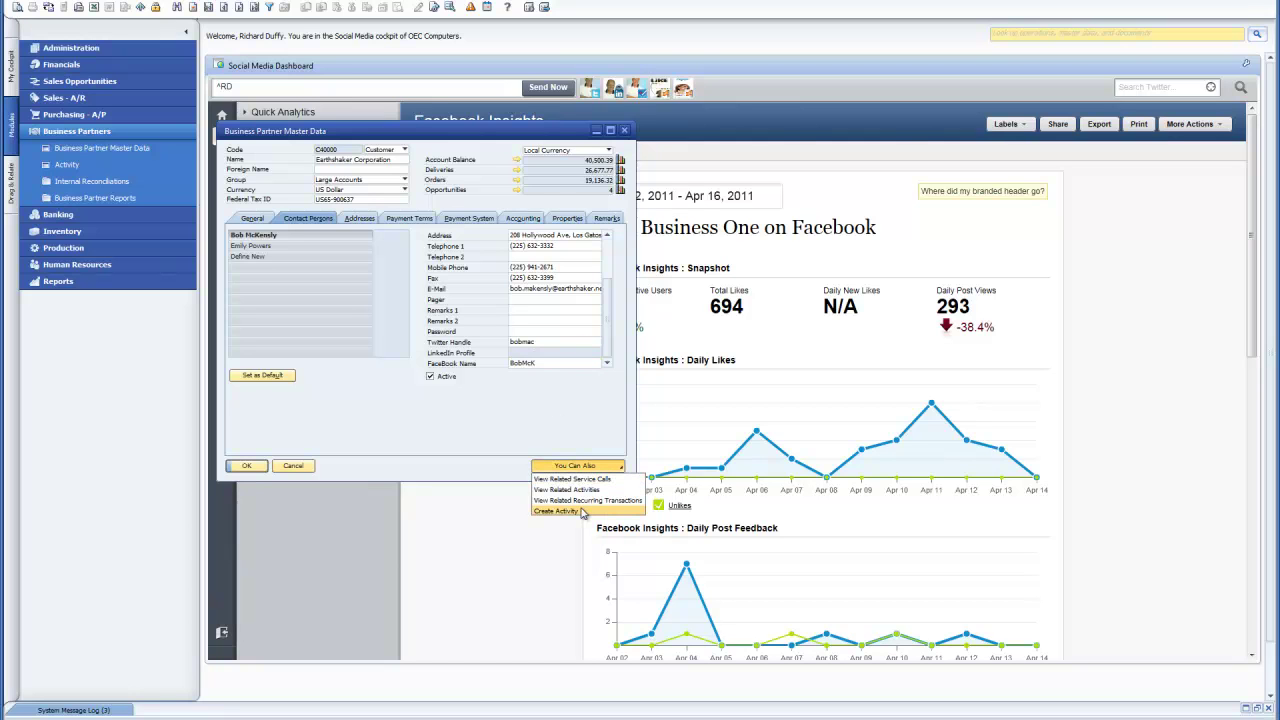
pyautogui.click(583, 512)
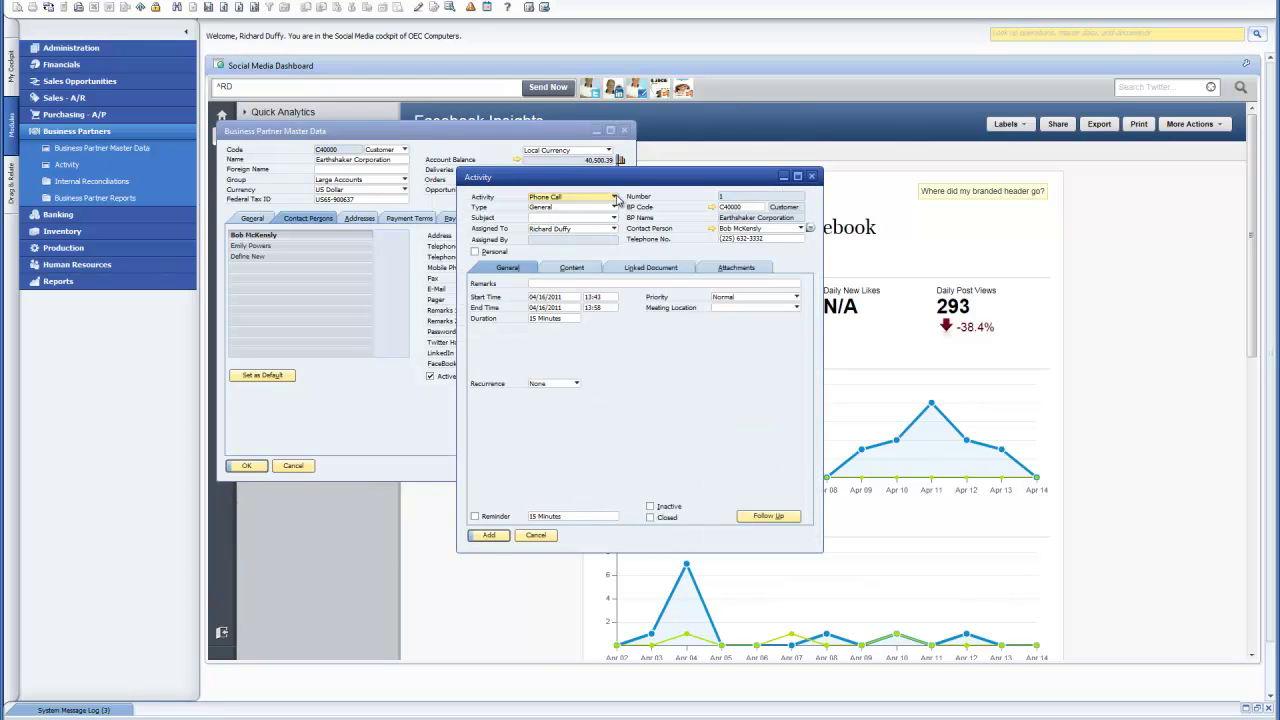
pyautogui.click(616, 199)
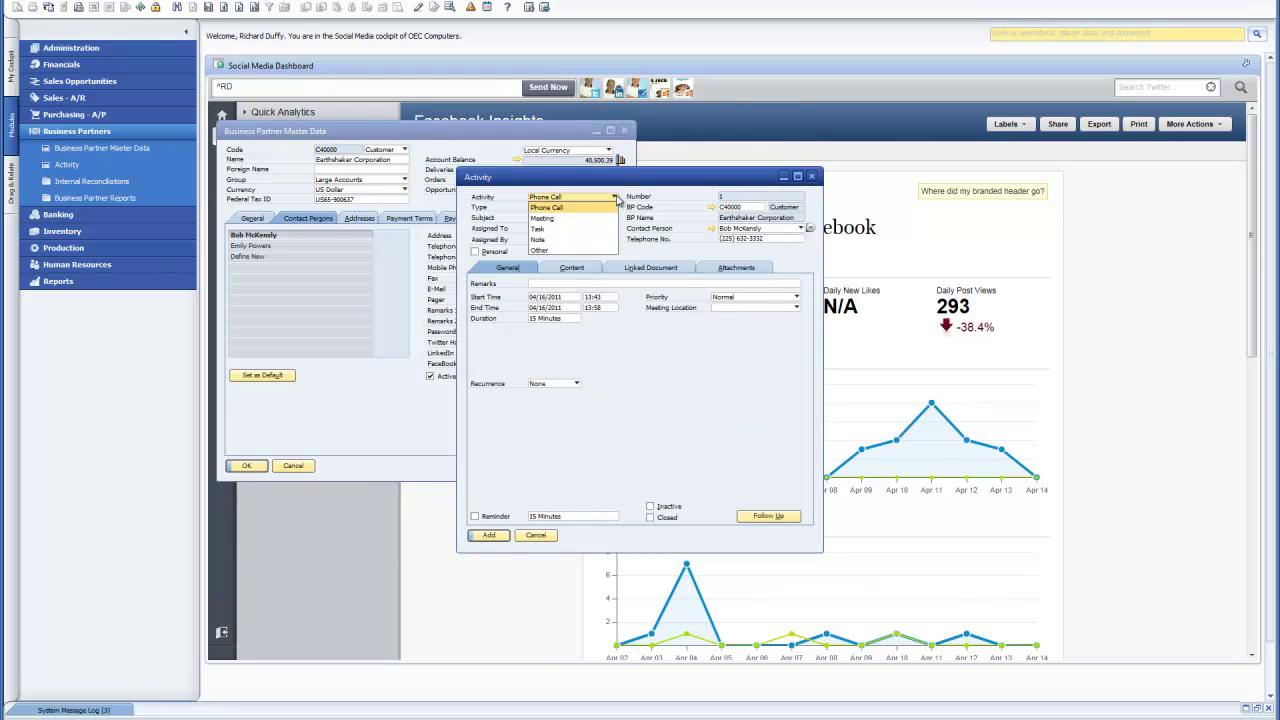
pyautogui.click(597, 252)
pyautogui.click(614, 208)
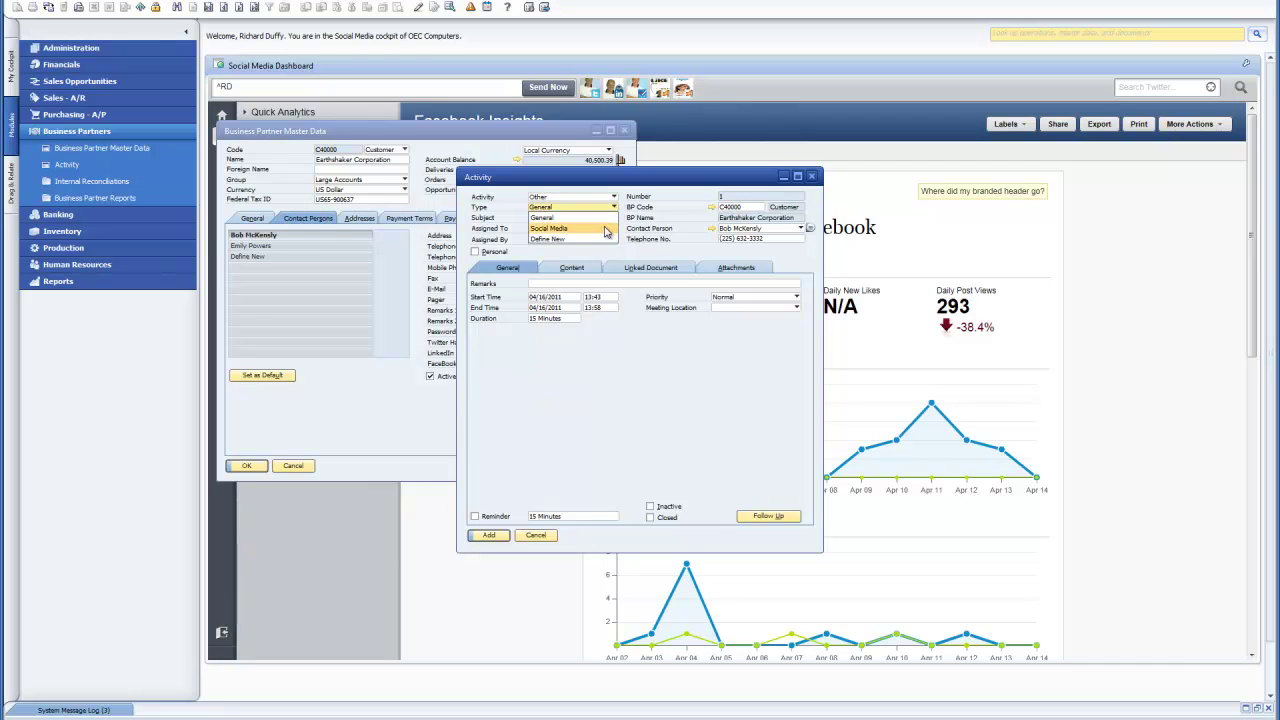
pyautogui.click(606, 231)
pyautogui.click(614, 217)
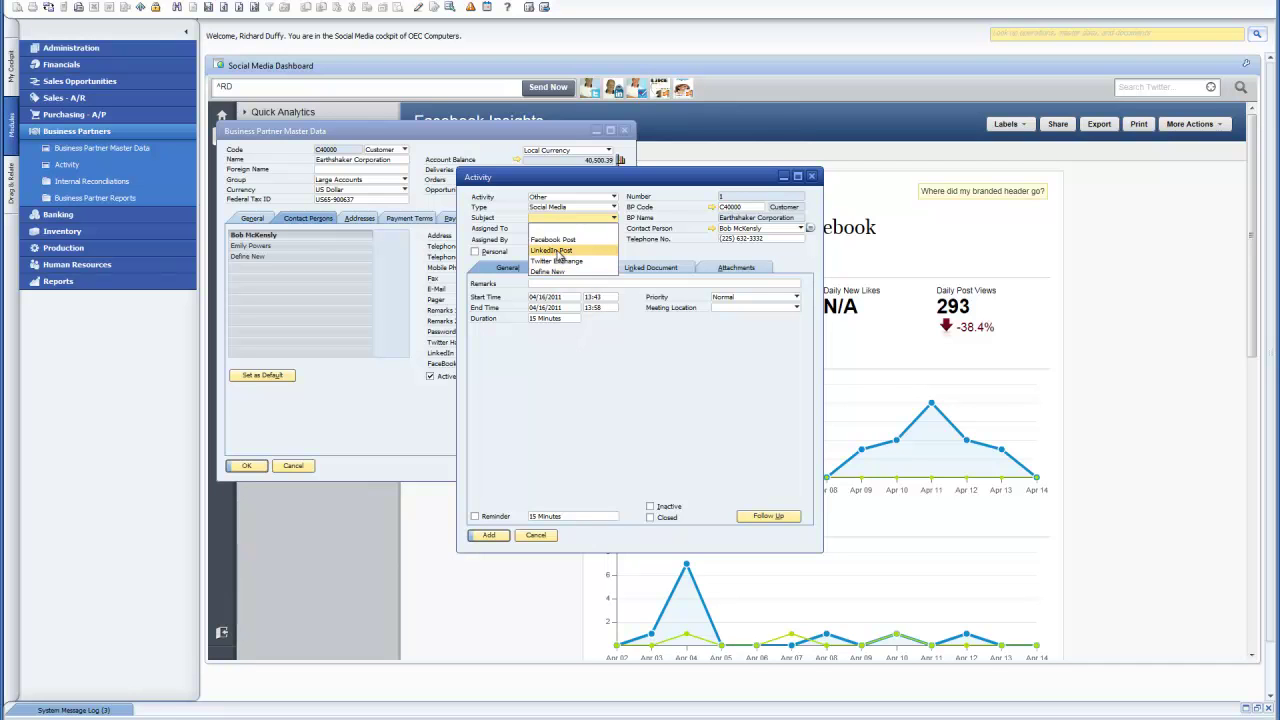
pyautogui.click(559, 255)
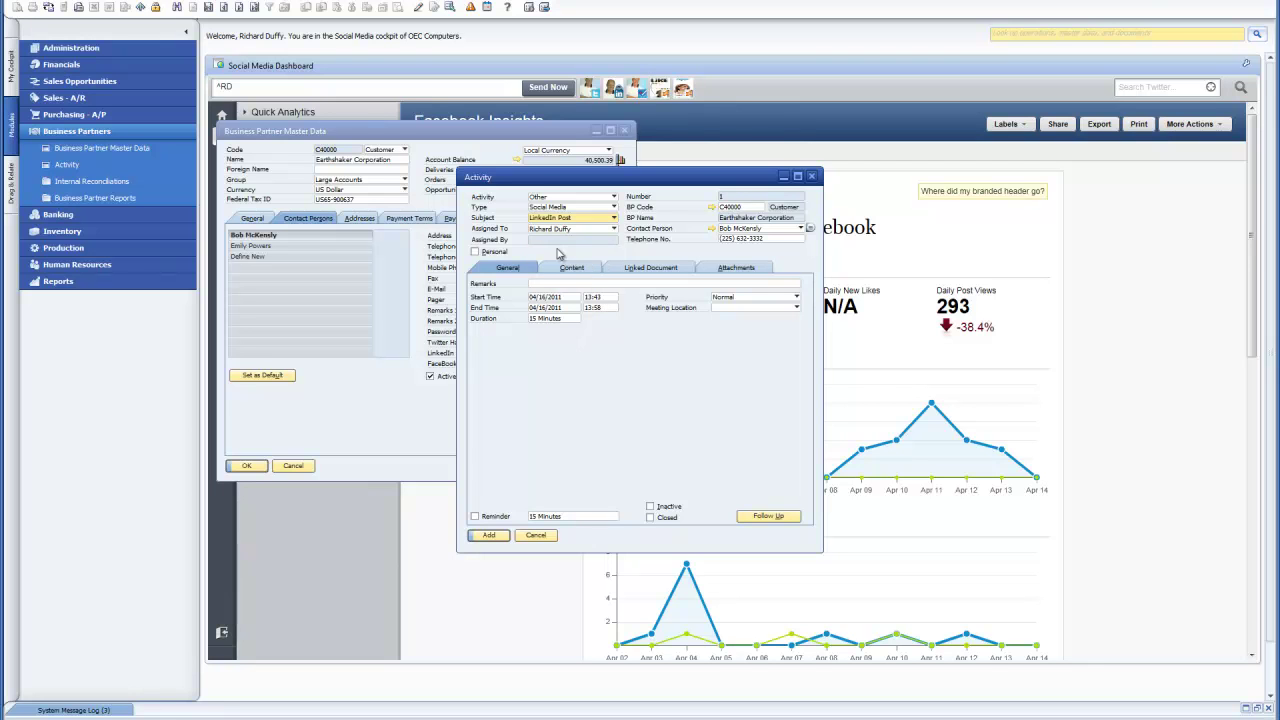
# - Review the new activity's content, linked document, attachment and general details, and discard the activity without adding it
pyautogui.click(568, 270)
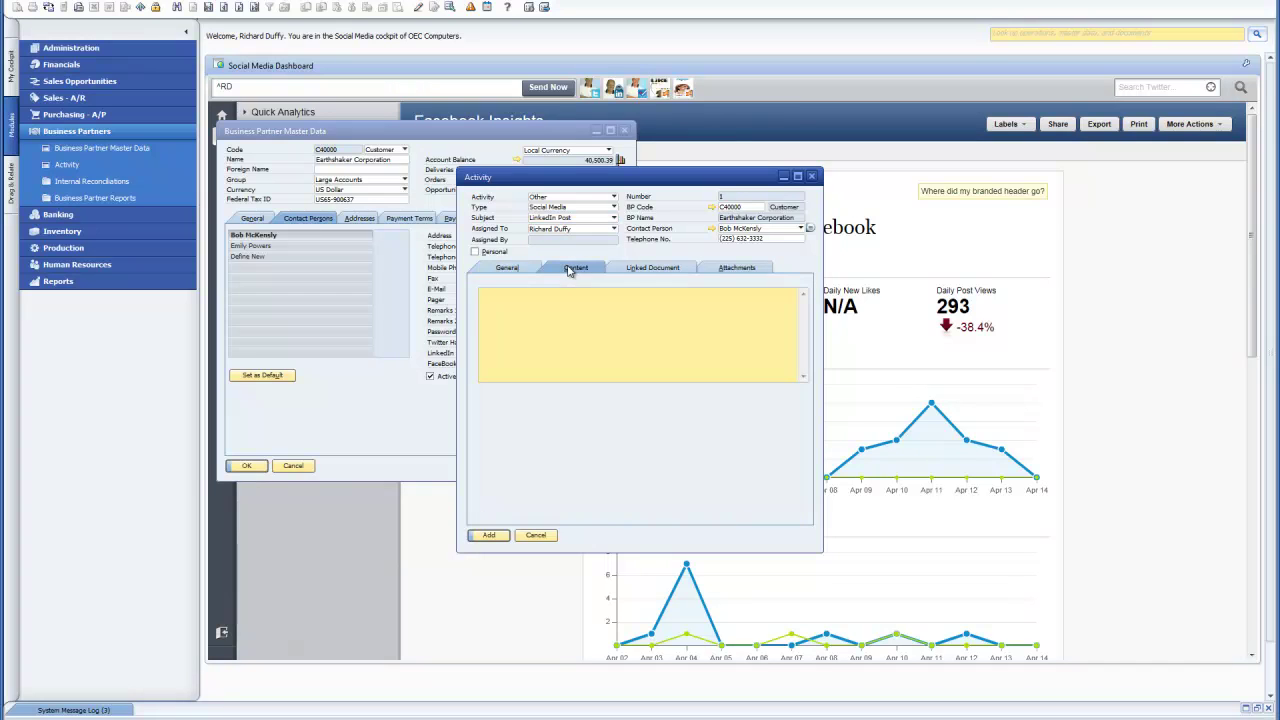
pyautogui.click(652, 271)
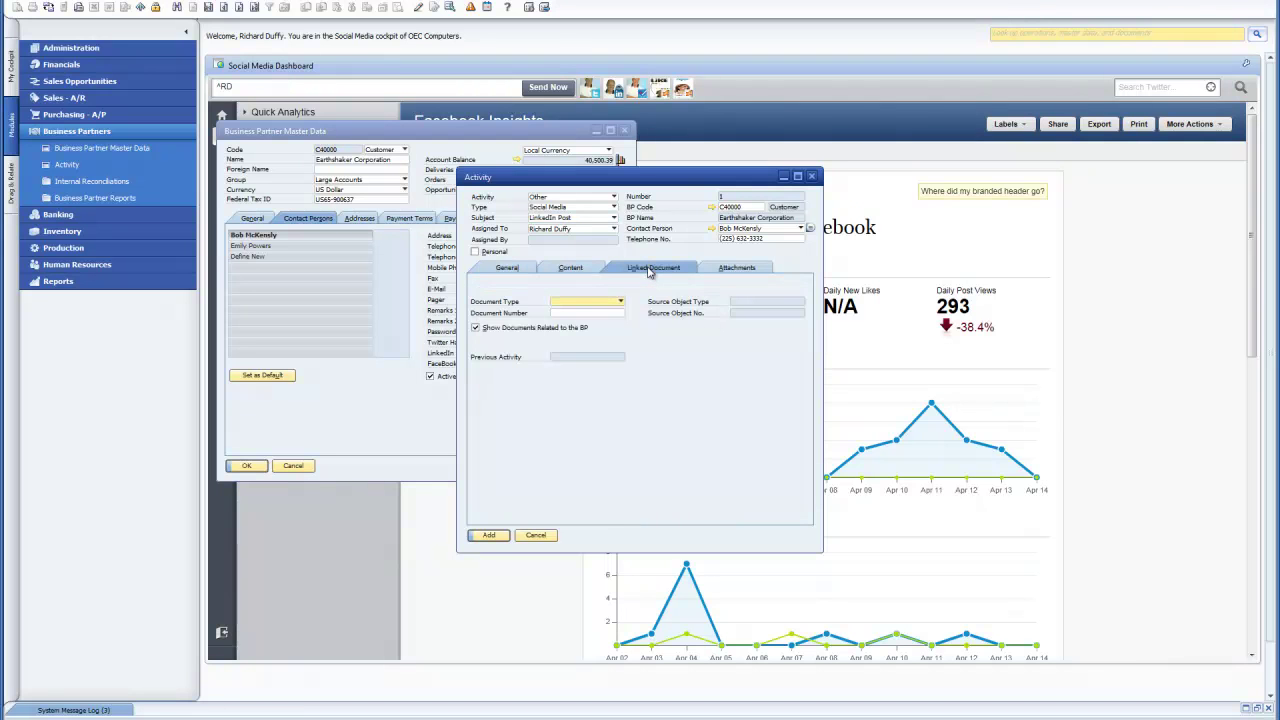
pyautogui.click(724, 270)
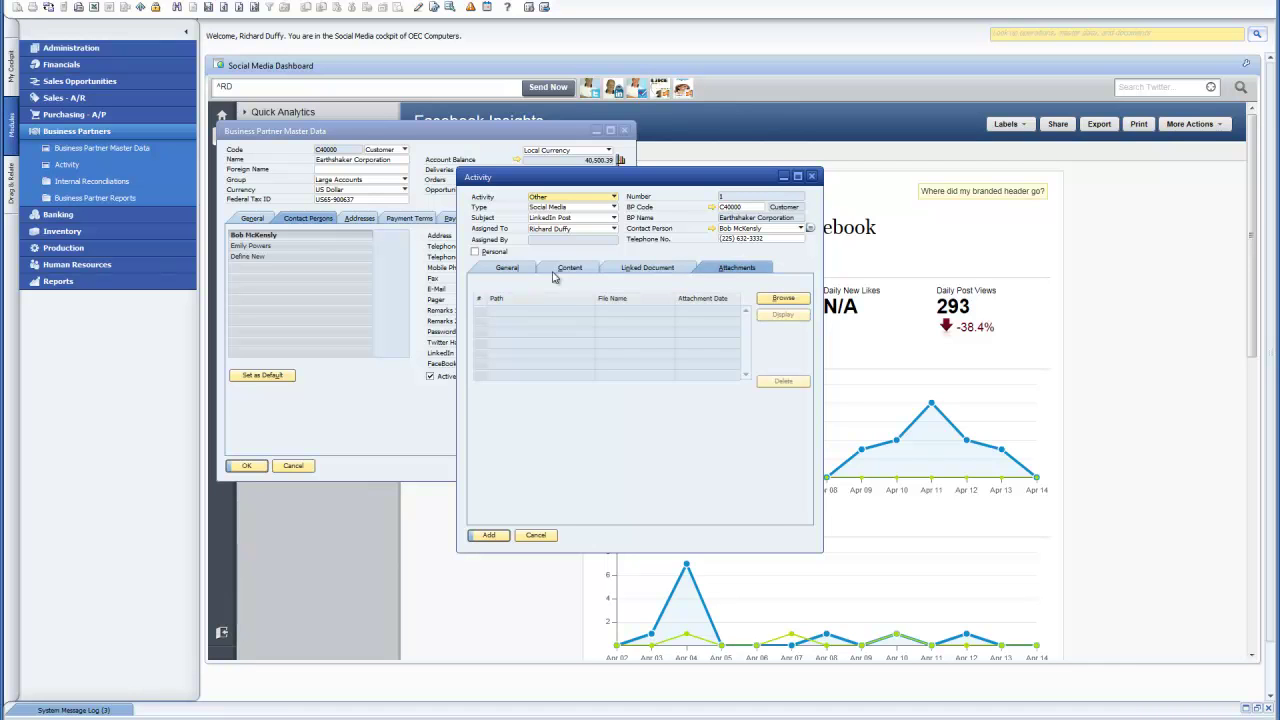
pyautogui.click(522, 272)
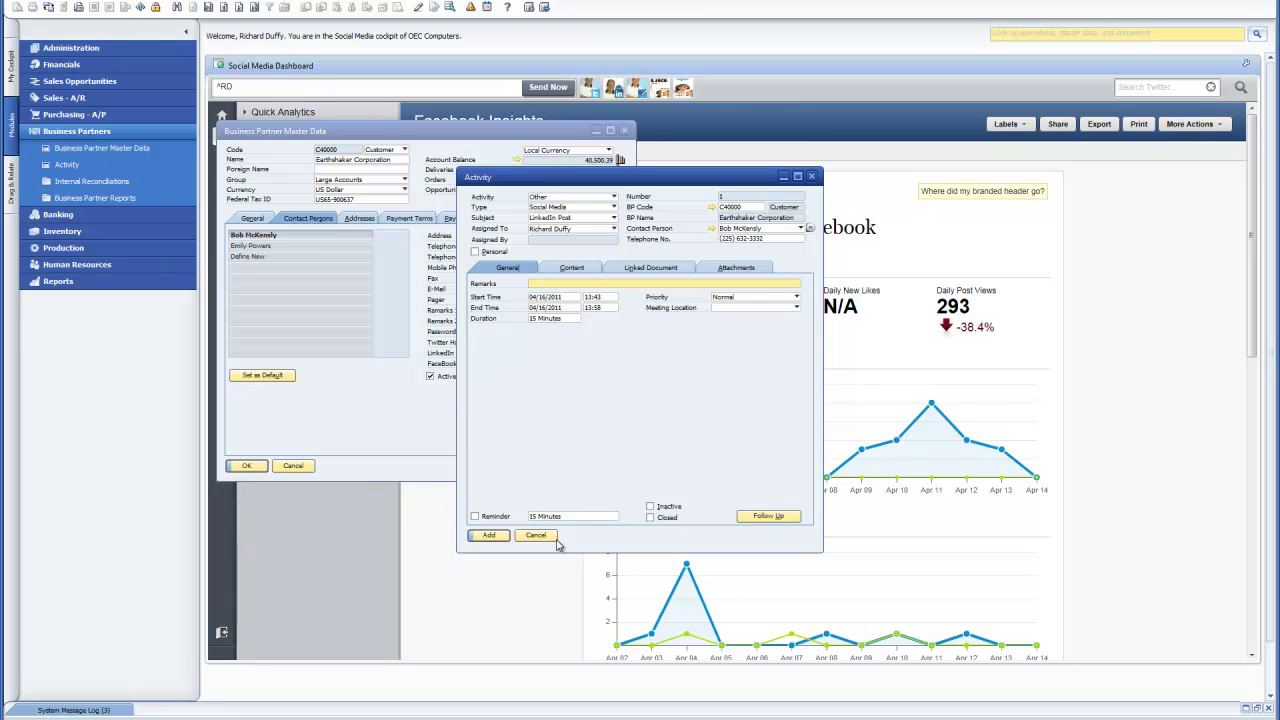
pyautogui.click(537, 538)
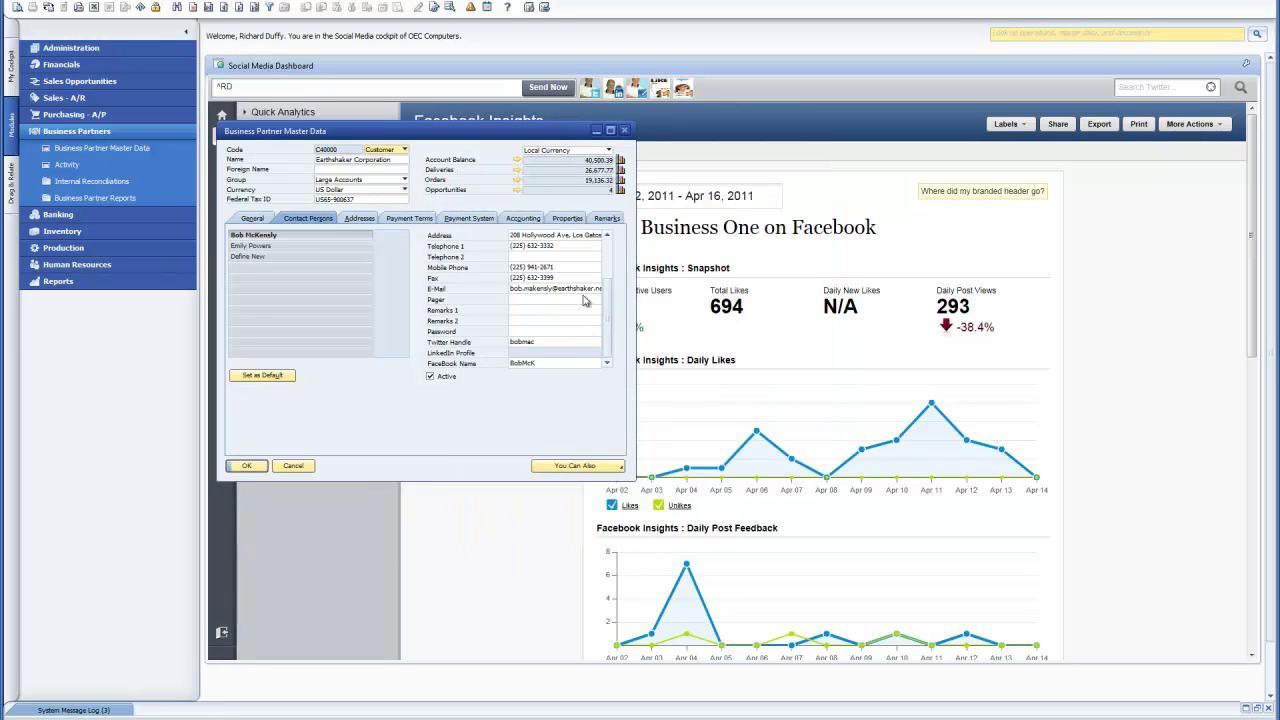
# - Close the Earthshaker Corporation record, collapse the Business Partners module and return to the My Cockpit list
pyautogui.click(623, 130)
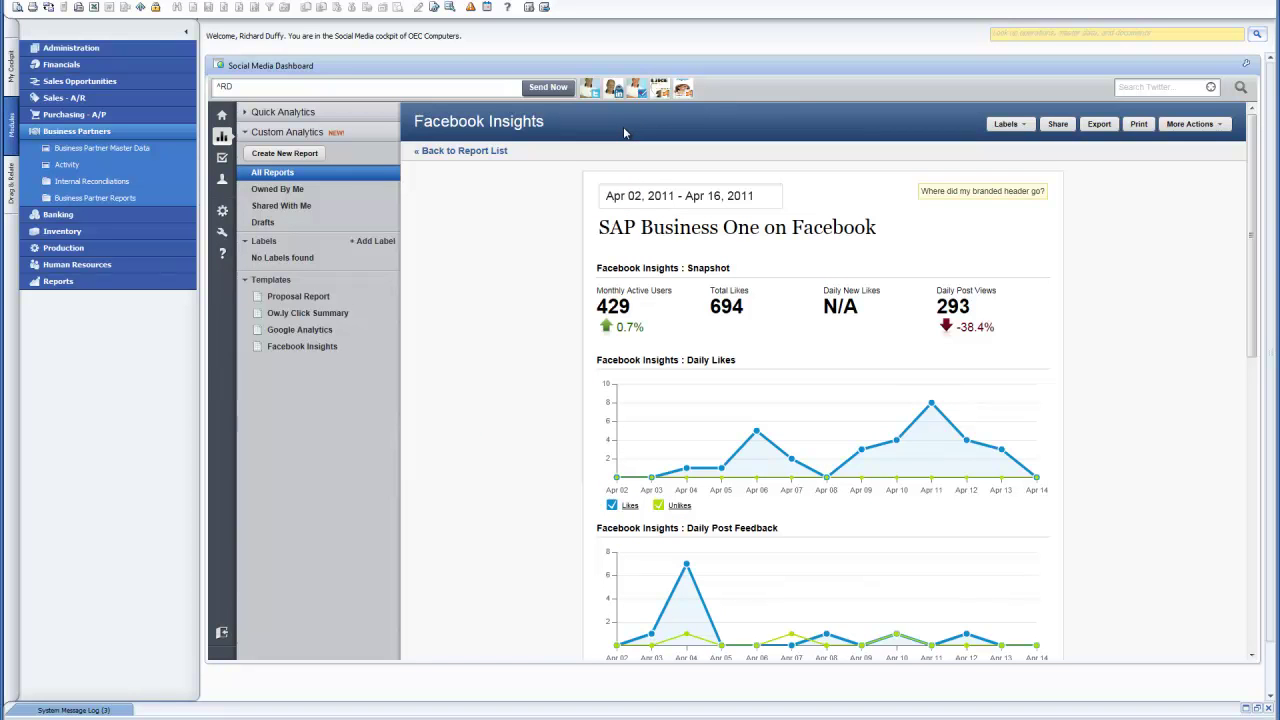
pyautogui.click(57, 133)
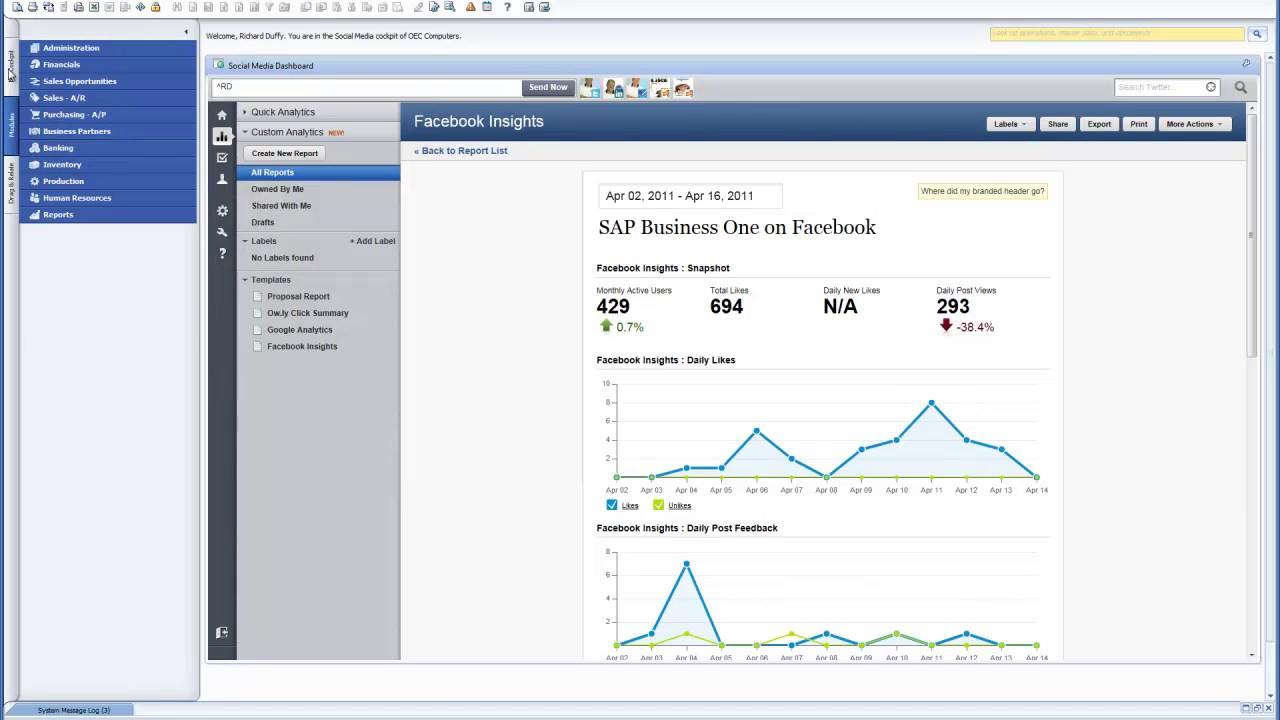
pyautogui.click(11, 68)
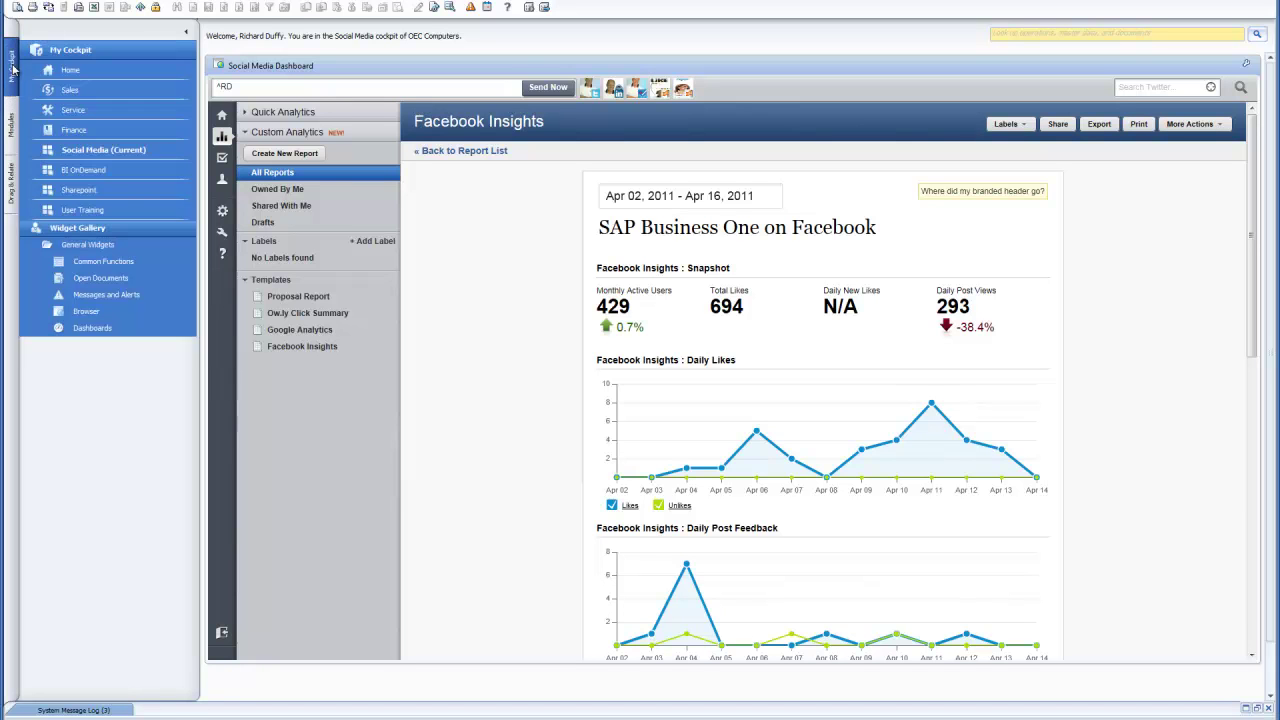
# - Open the Sales Analysis By Item dataset in the BI OnDemand cockpit and show its Explore view
pyautogui.click(84, 168)
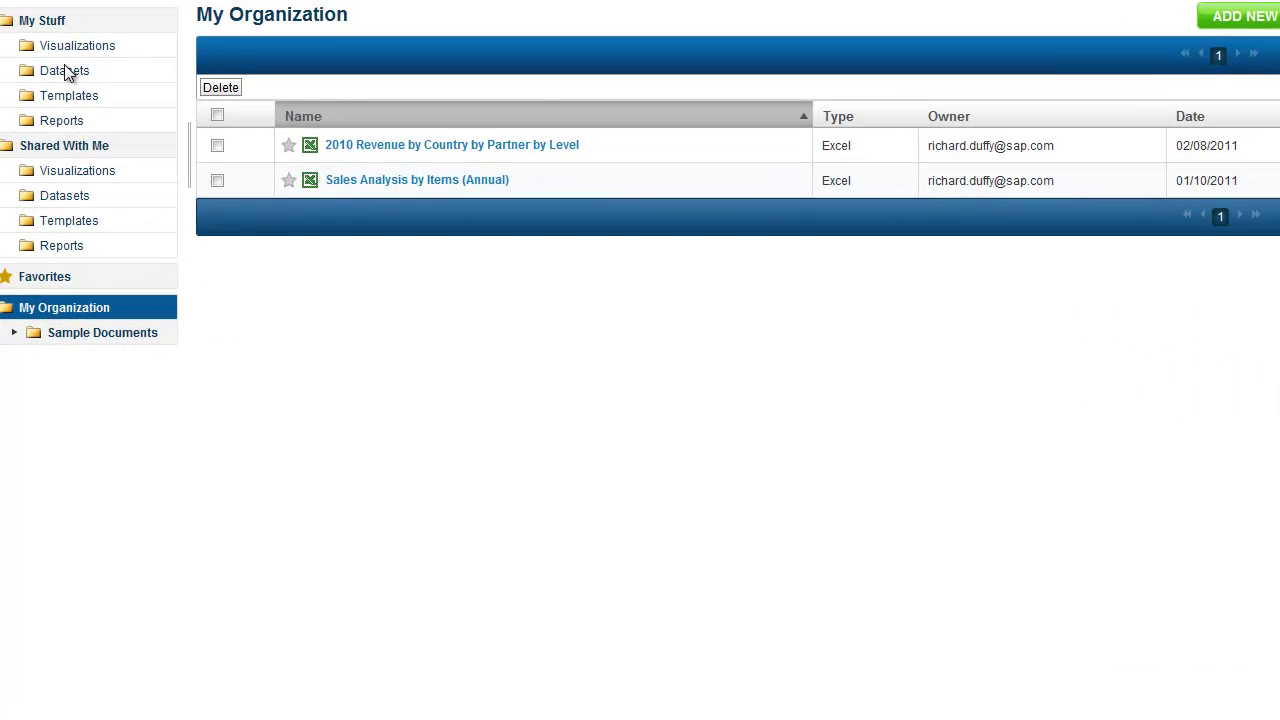
pyautogui.click(186, 125)
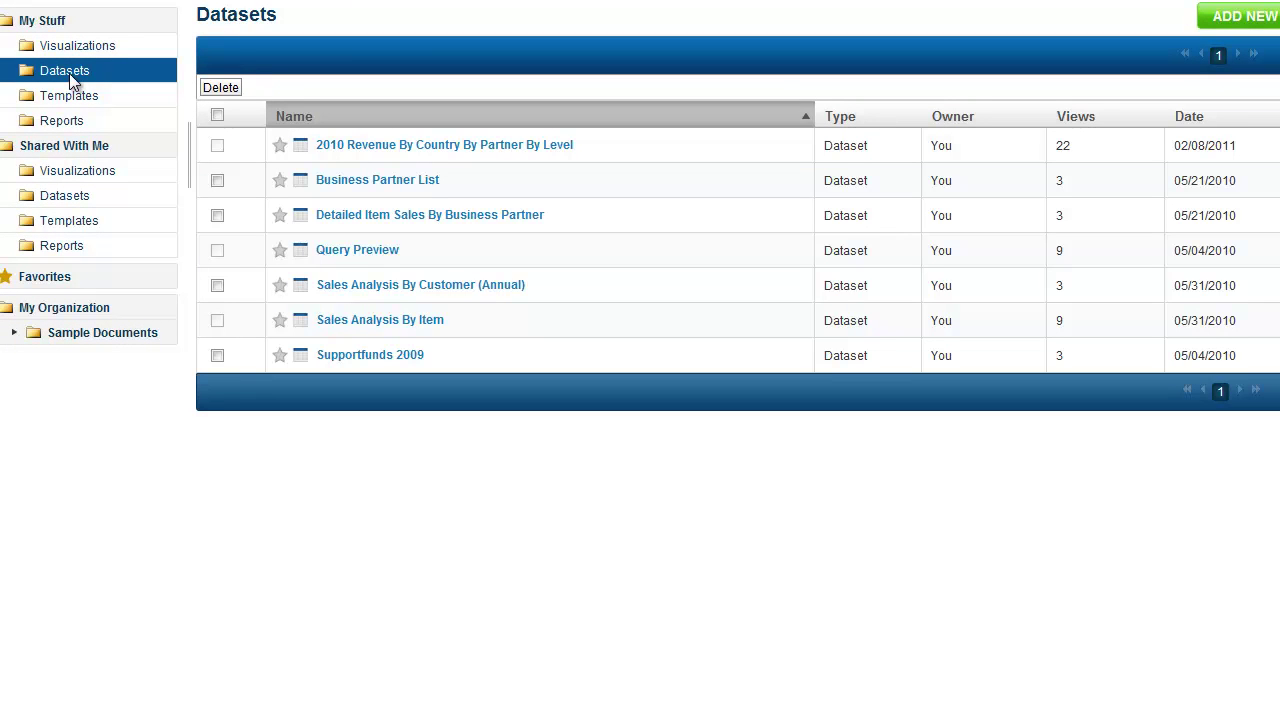
pyautogui.click(390, 322)
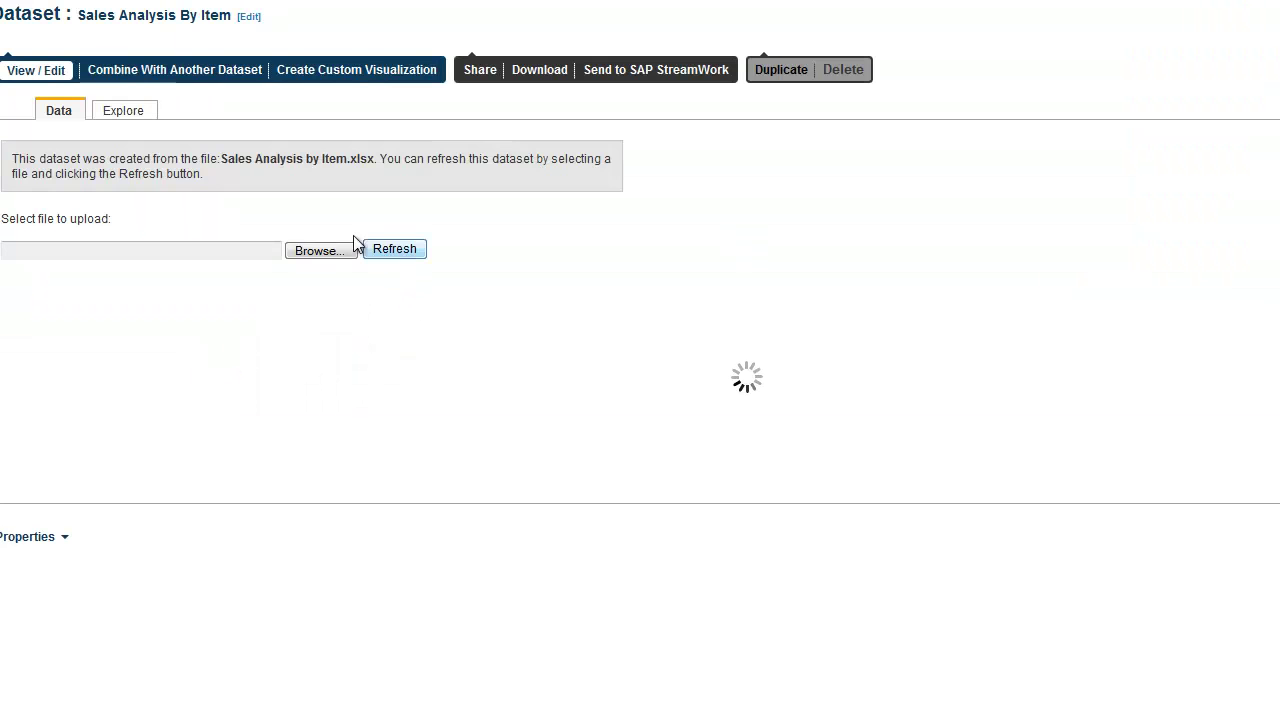
pyautogui.click(131, 113)
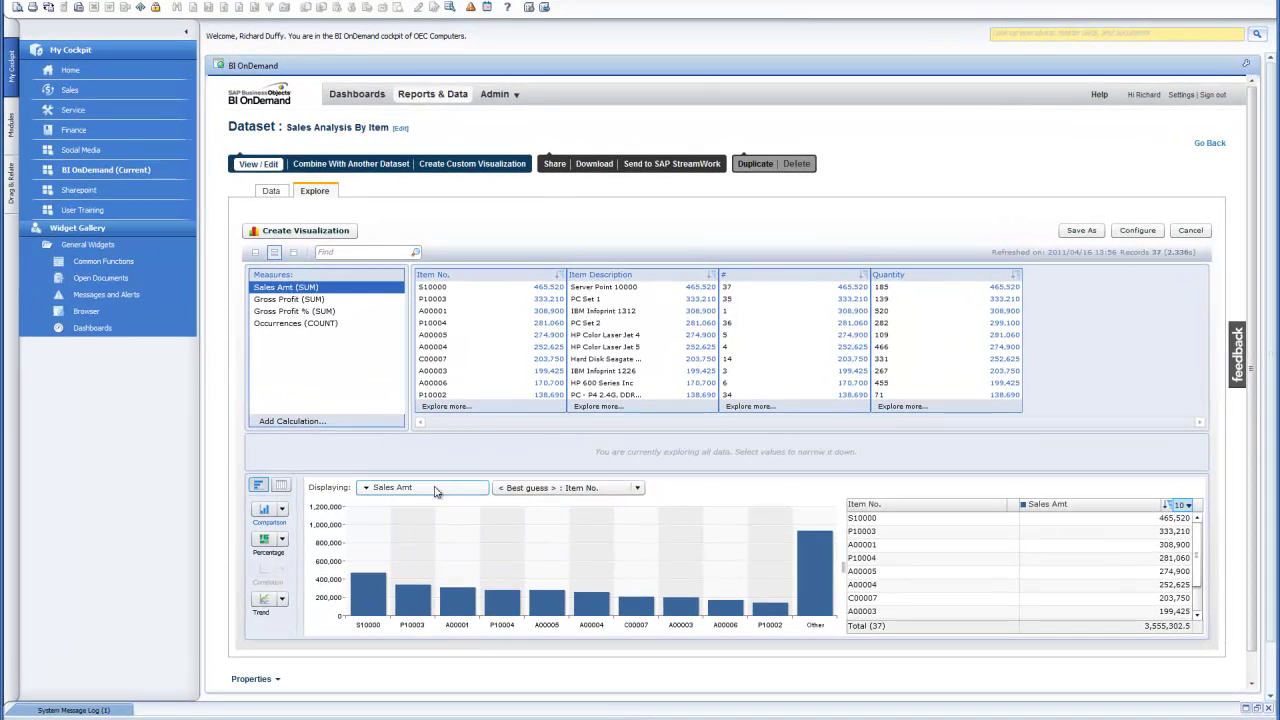
# - Add Gross Profit as an additional measure to the Sales Amt chart and break it down by Item Description
pyautogui.click(390, 470)
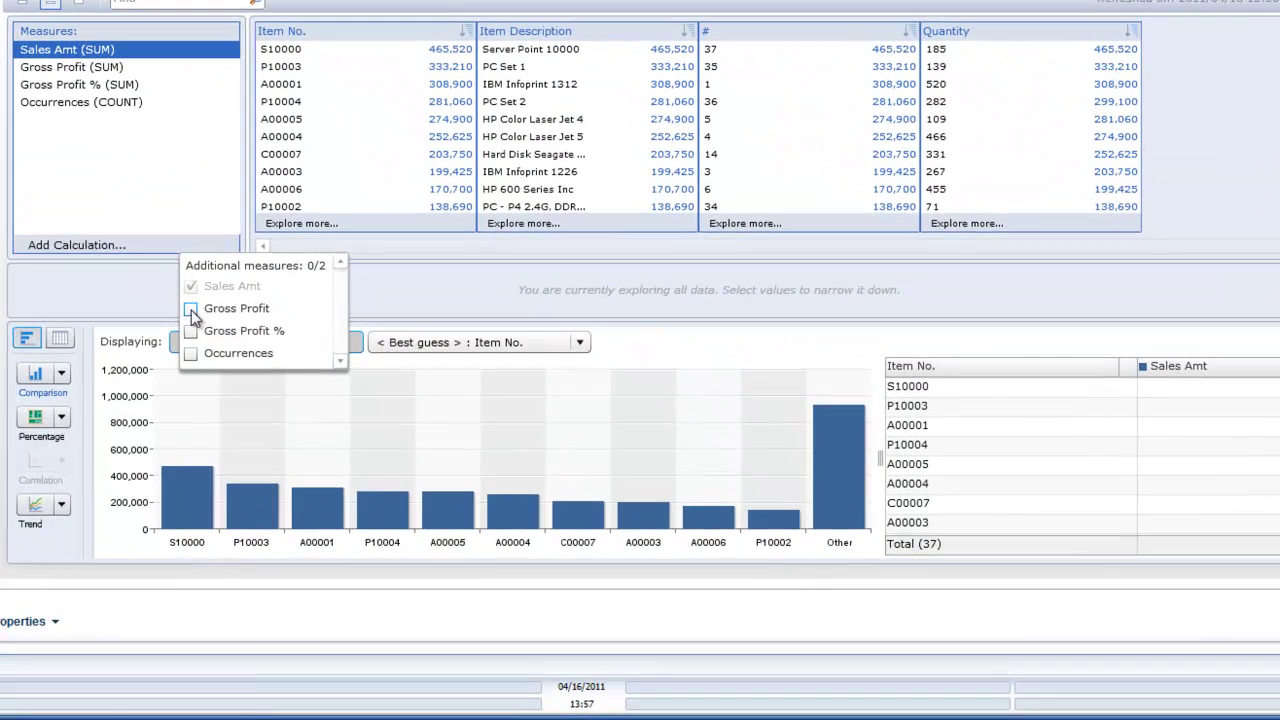
pyautogui.click(371, 466)
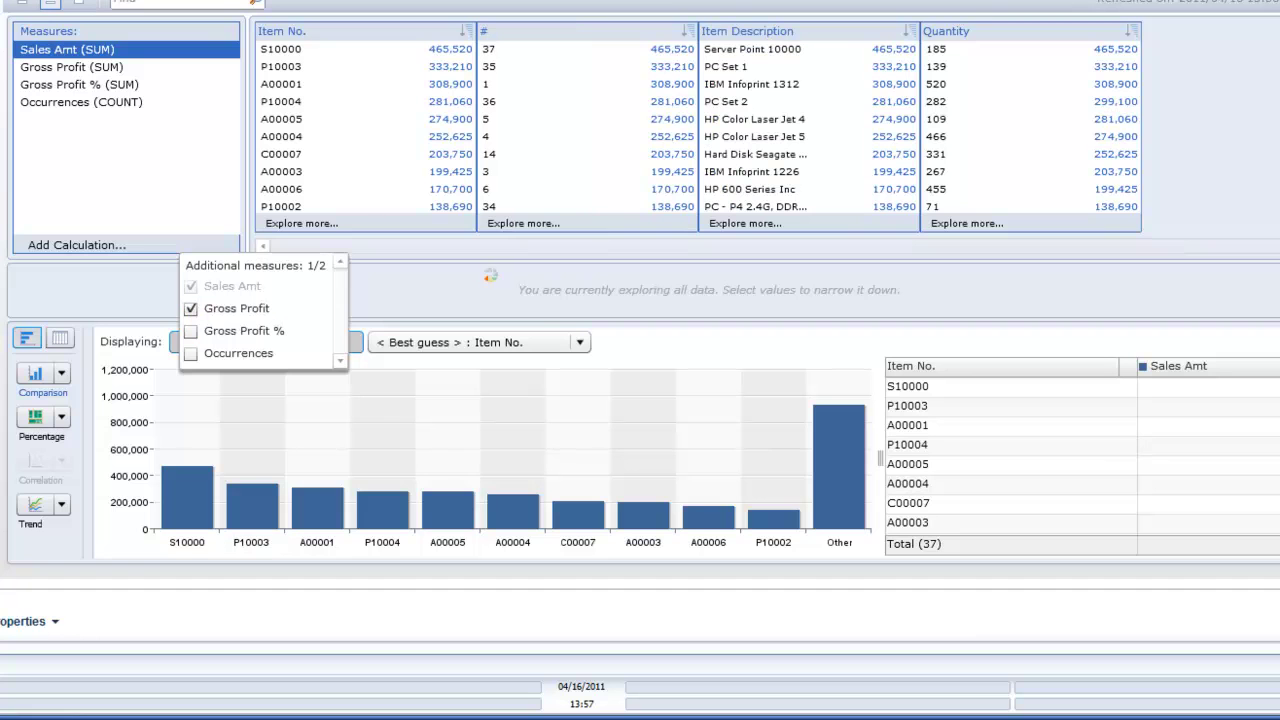
pyautogui.click(579, 343)
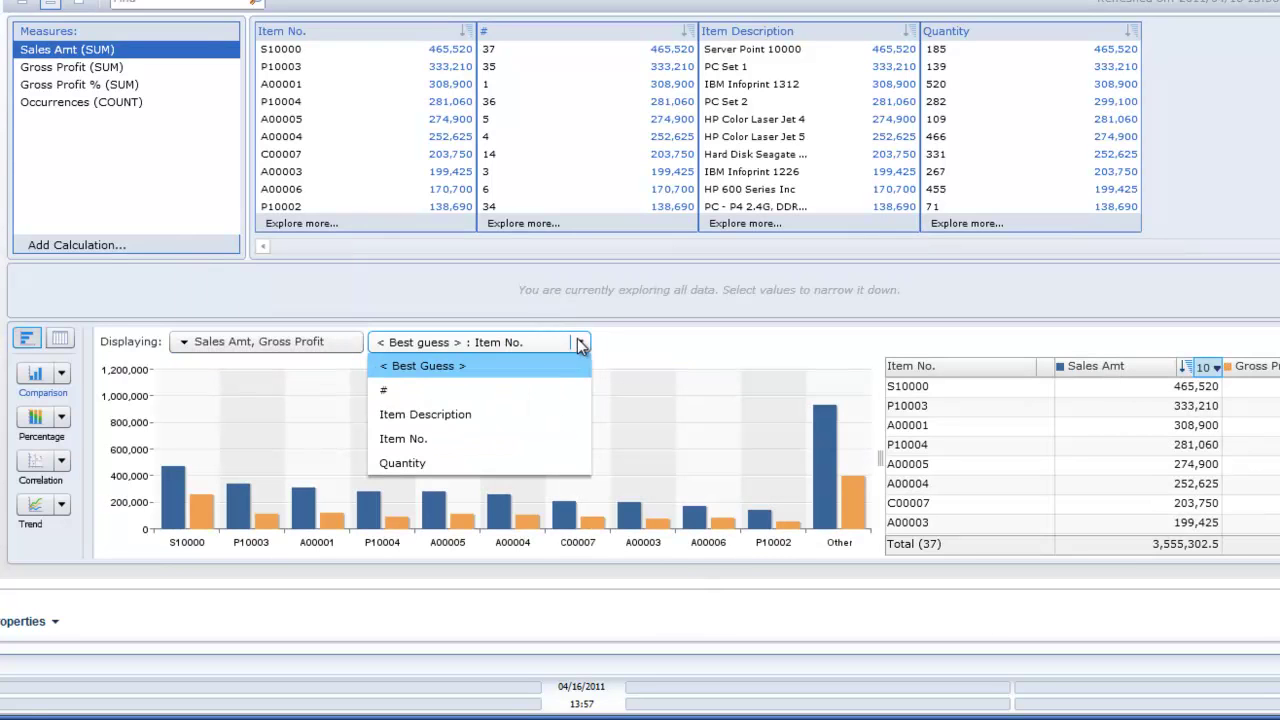
pyautogui.click(480, 414)
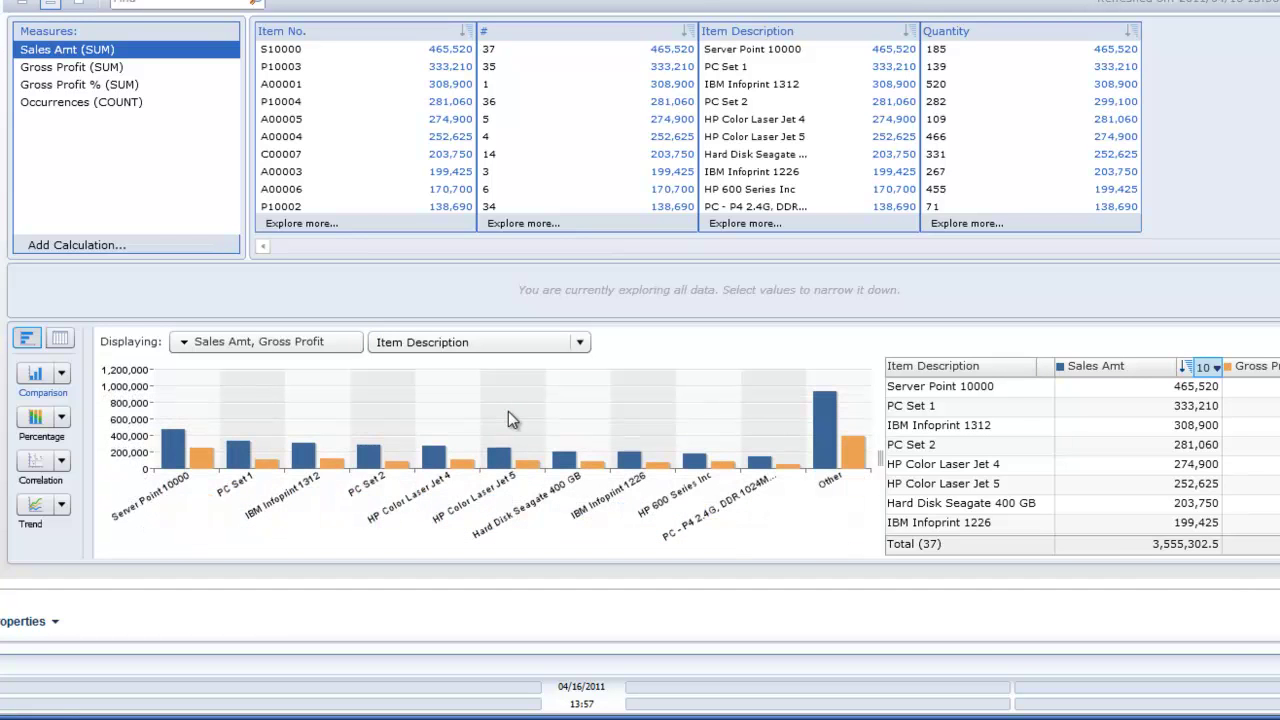
# - Display the Sales Amt and Gross Profit percentages as pie charts and inspect the slices of the Sales Amt pie
pyautogui.click(61, 417)
pyautogui.click(47, 503)
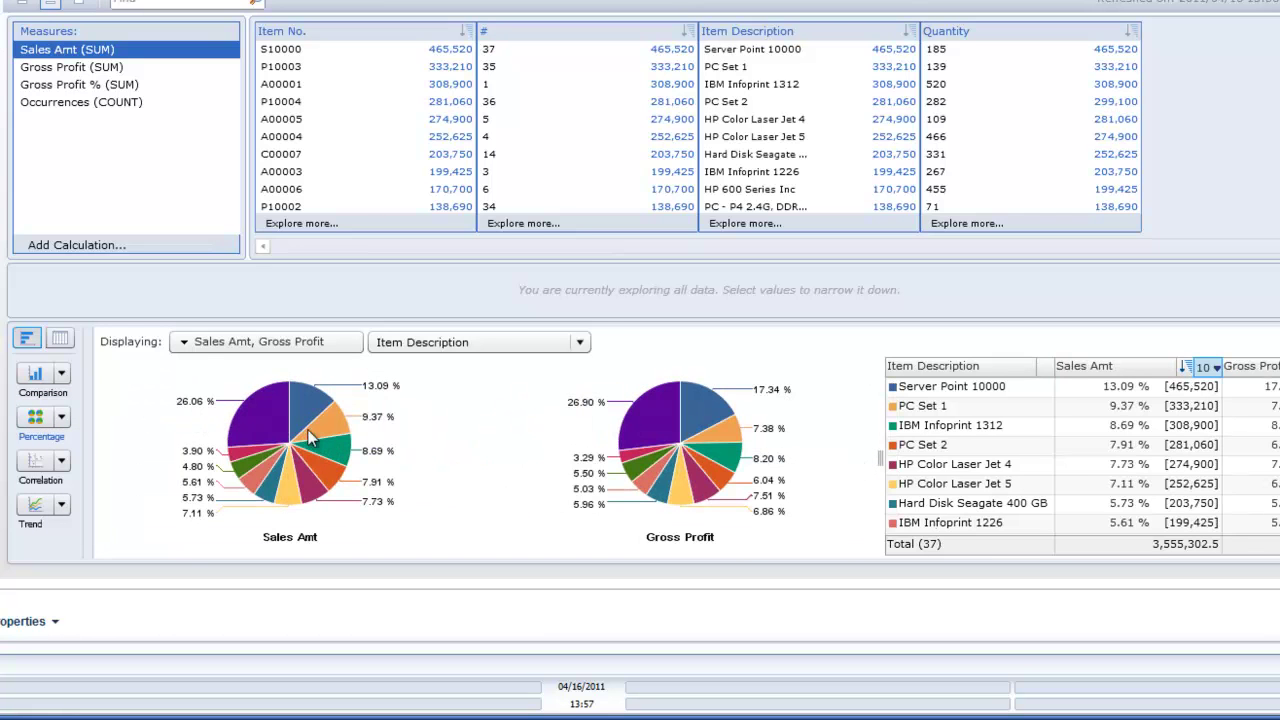
pyautogui.moveTo(249, 419)
pyautogui.moveTo(298, 400)
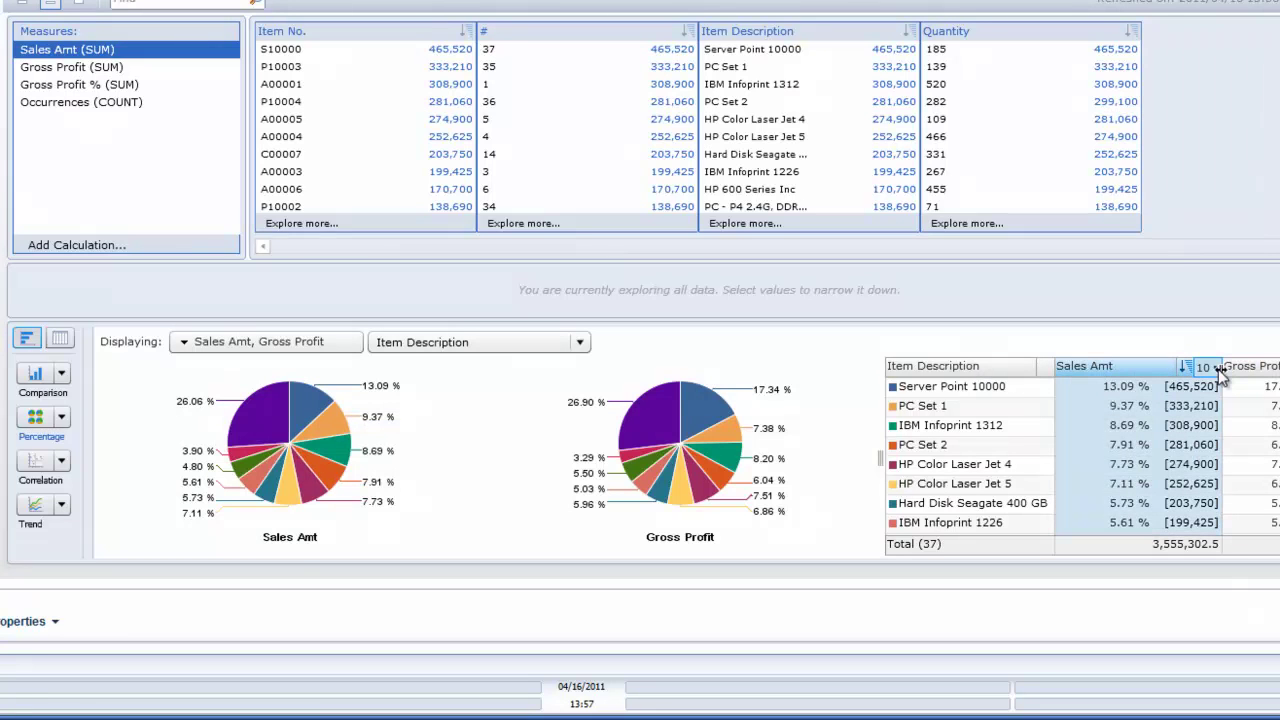
# - Exclude Other Values from the item pie charts and limit the Sales Amt ranking to 5 items
pyautogui.moveTo(1208, 372); pyautogui.dragTo(1217, 378)
pyautogui.click(1084, 371)
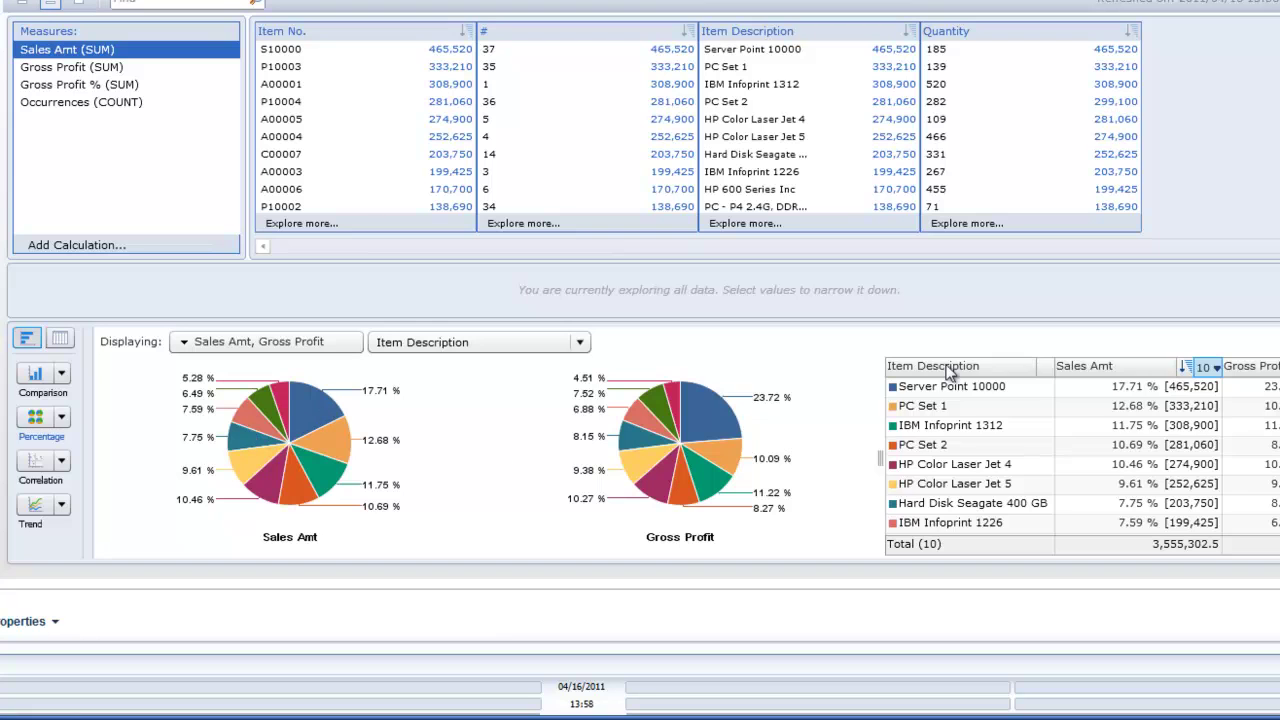
pyautogui.click(1216, 366)
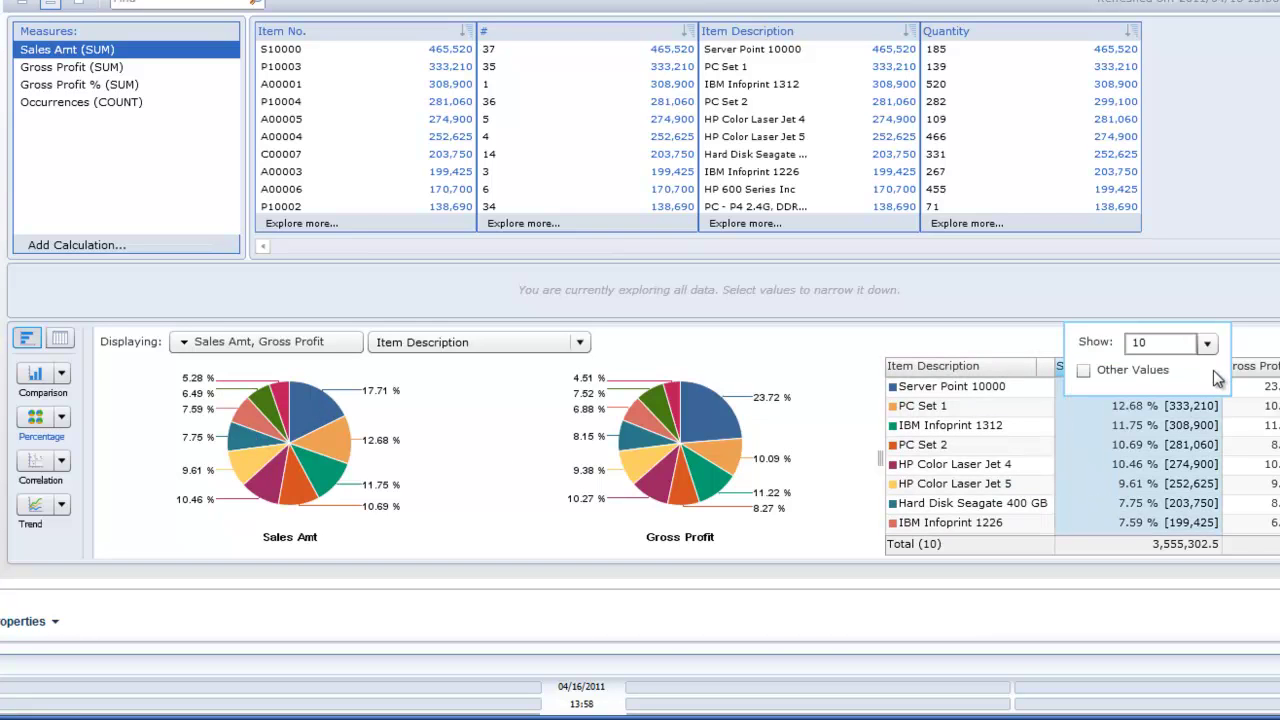
pyautogui.click(1207, 343)
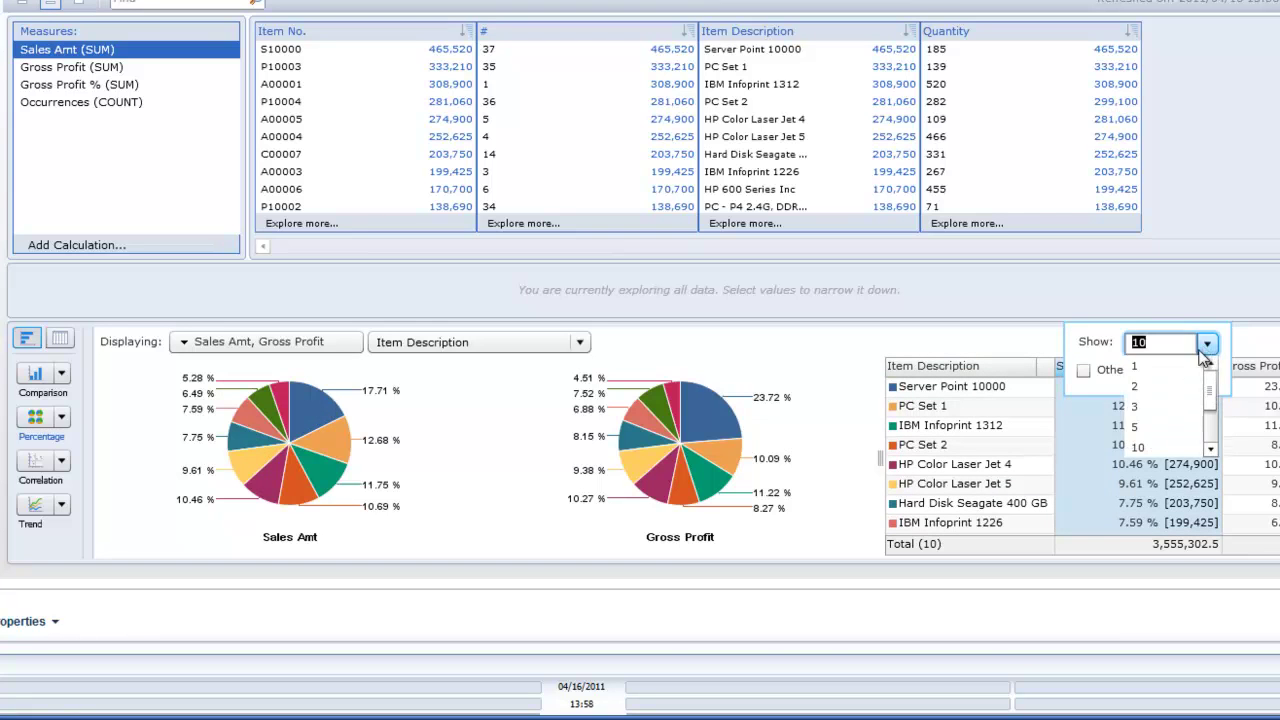
pyautogui.click(1165, 428)
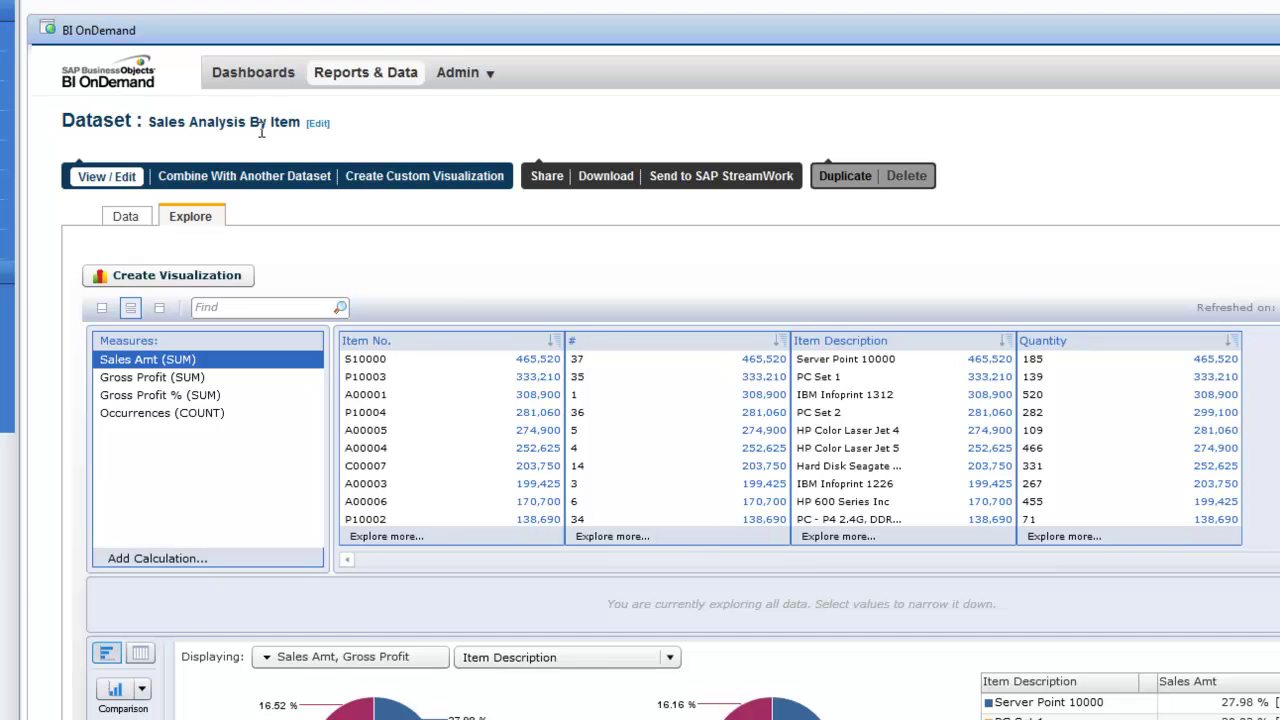
# - Return to the list of datasets and explore the Sales Analysis By Customer (Annual) dataset
pyautogui.click(370, 76)
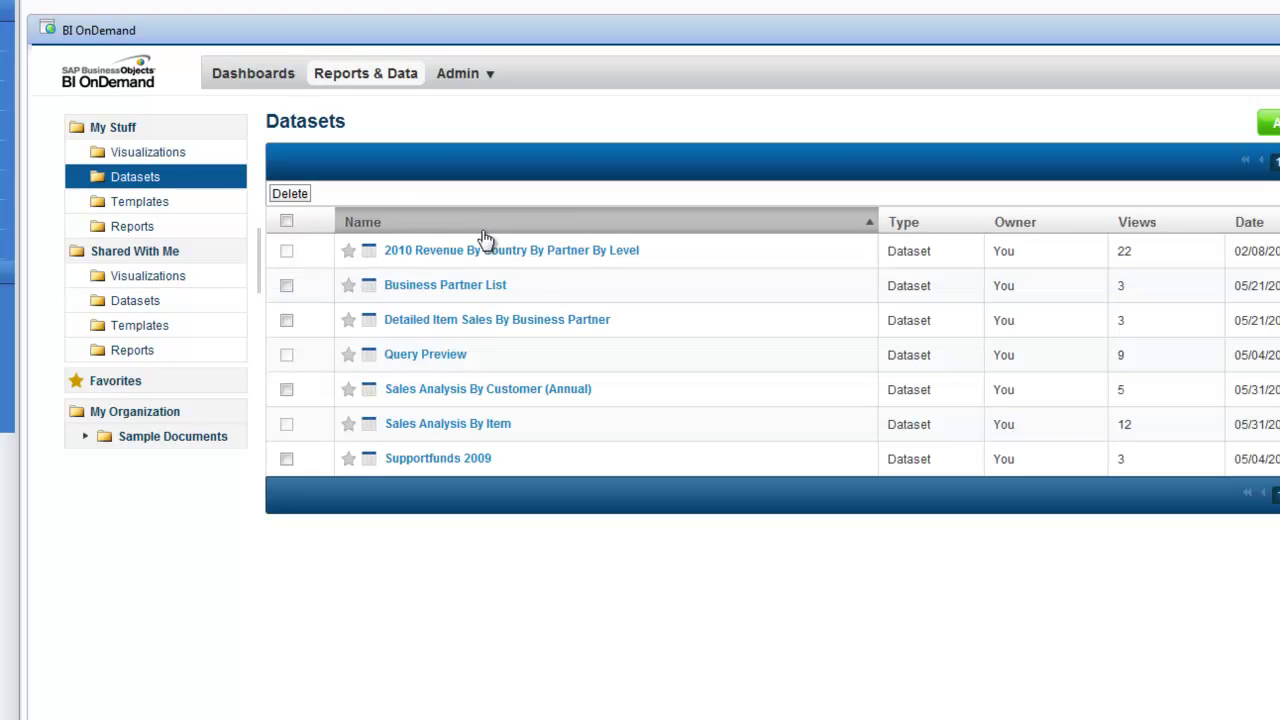
pyautogui.rightClick(458, 397)
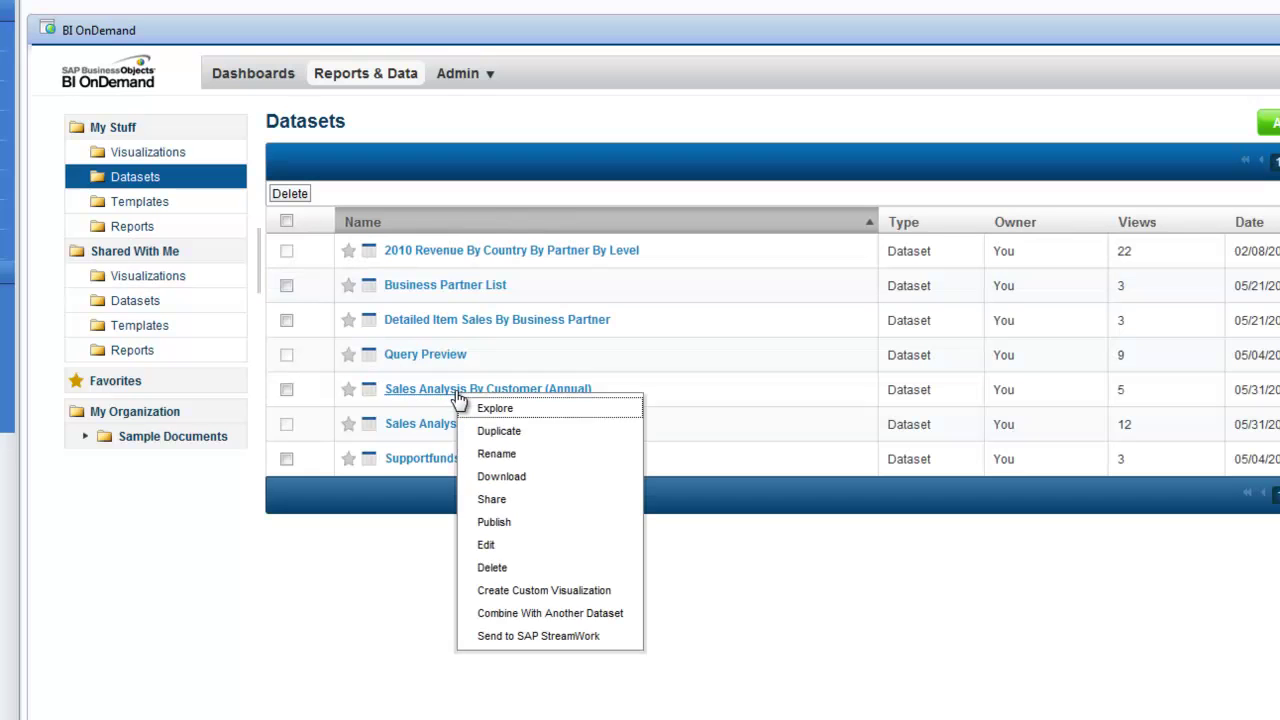
pyautogui.click(492, 414)
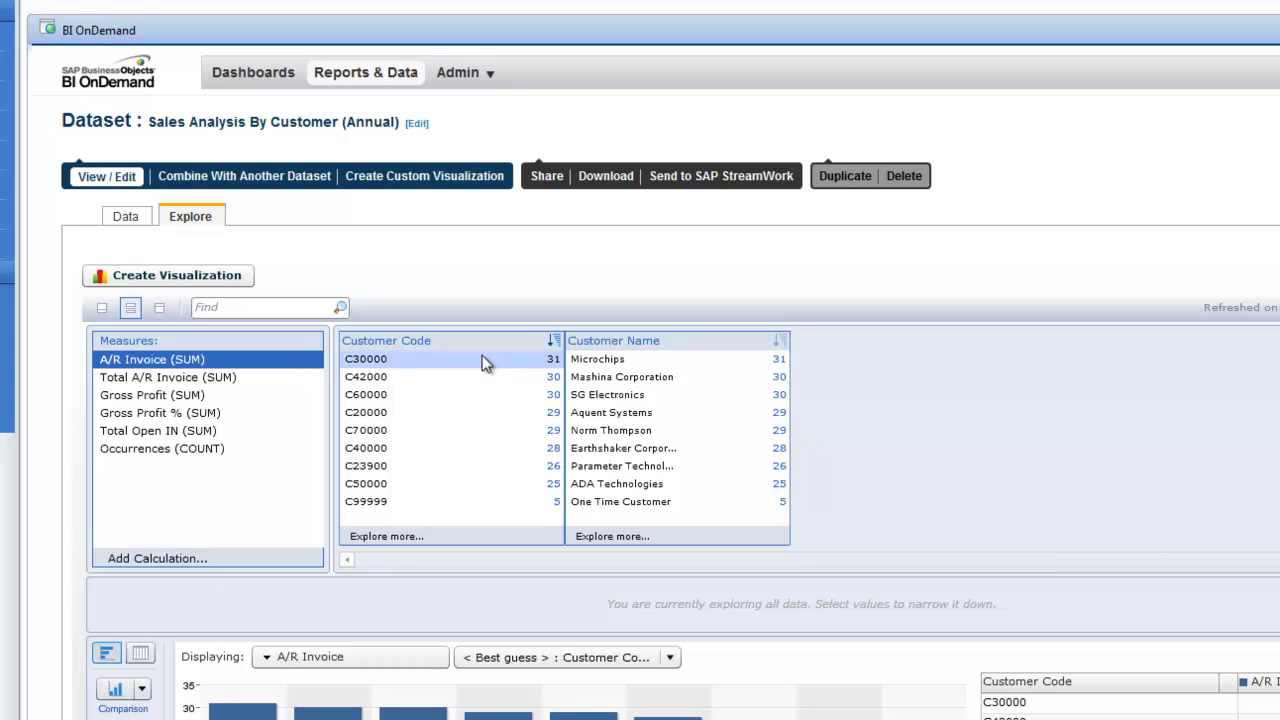
# - Break the customer chart down by Customer Name and switch its measure to Gross Profit (SUM)
pyautogui.click(668, 659)
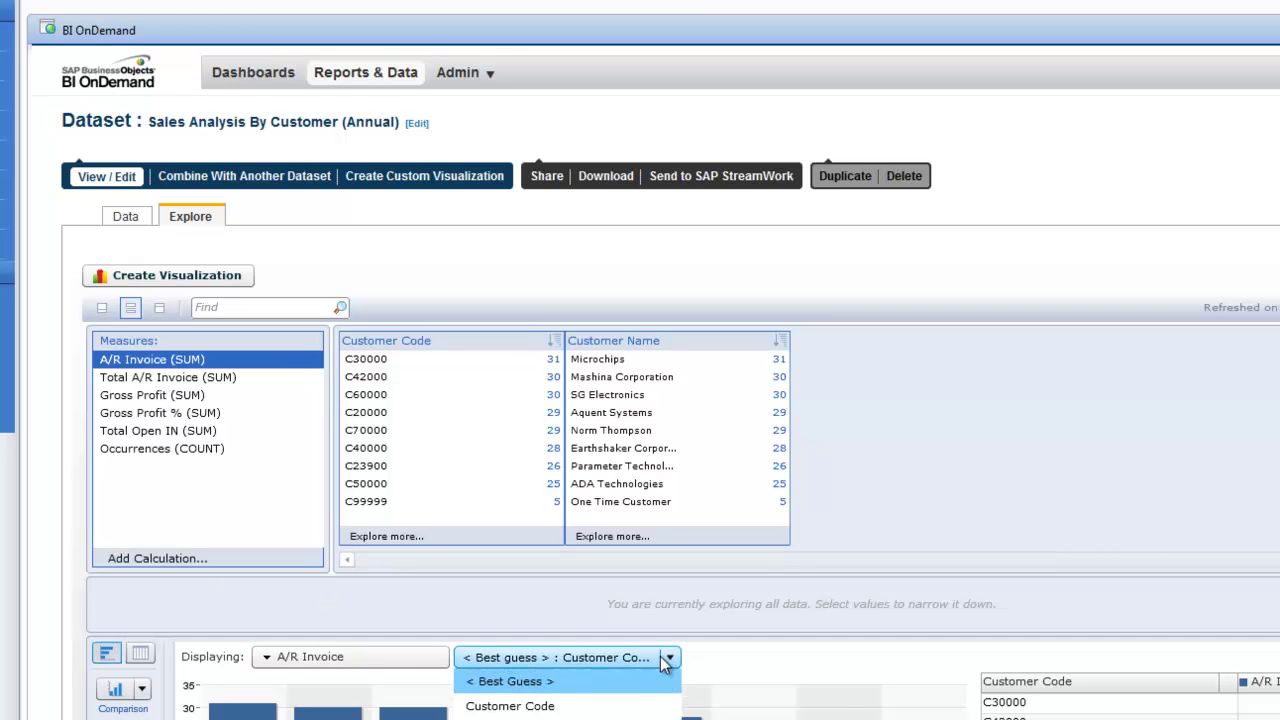
pyautogui.press('Down')
pyautogui.press('Down')
pyautogui.press('Return')
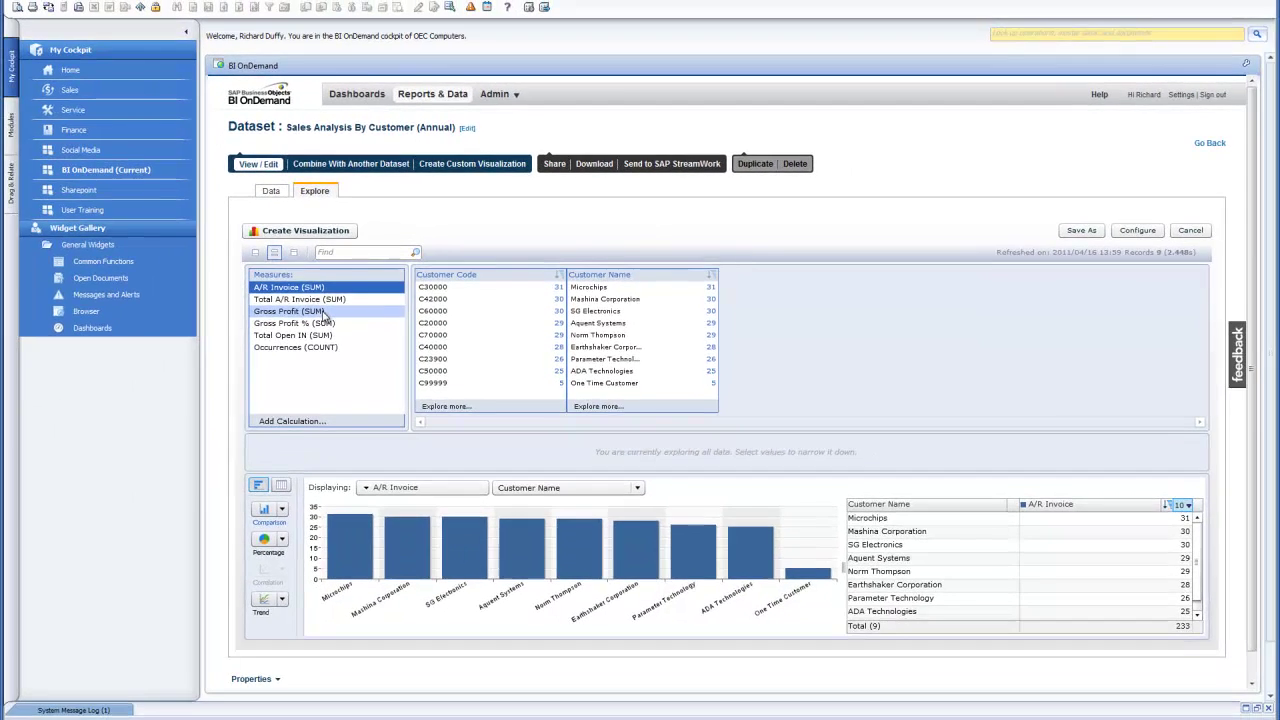
pyautogui.click(322, 313)
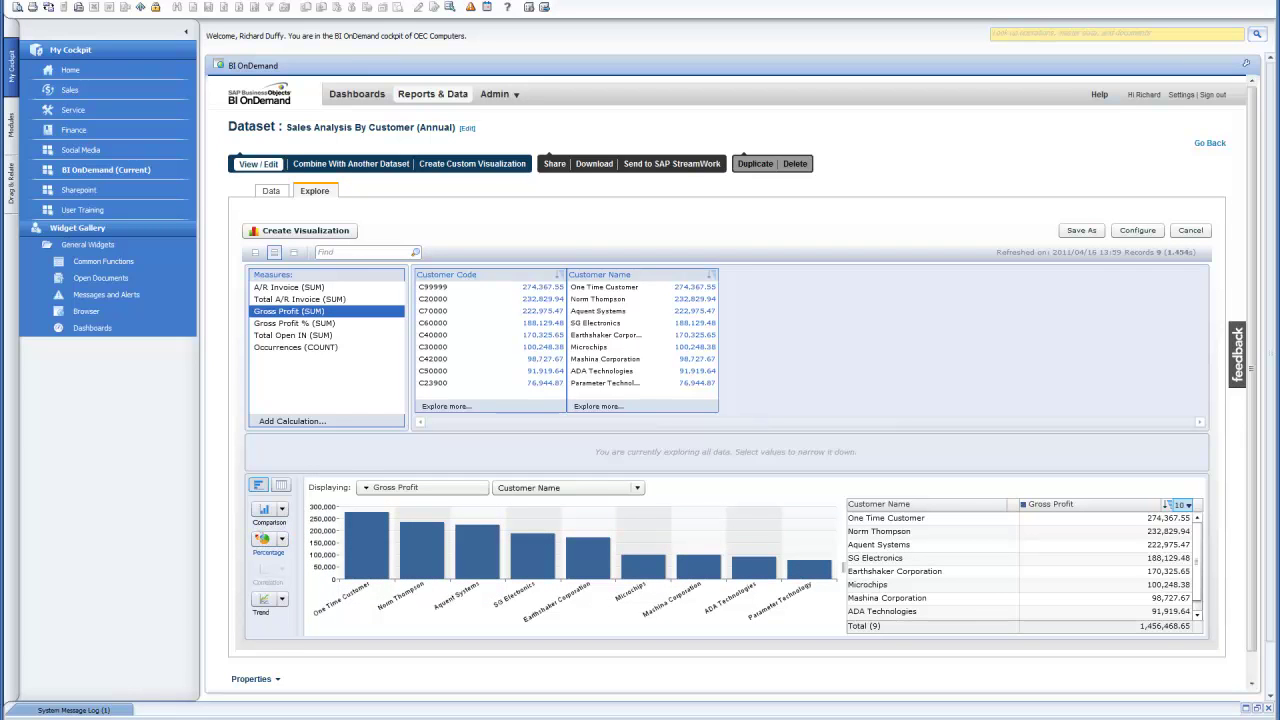
# - Show customer gross profit as a percentage pie chart and limit the number of customers displayed
pyautogui.click(264, 539)
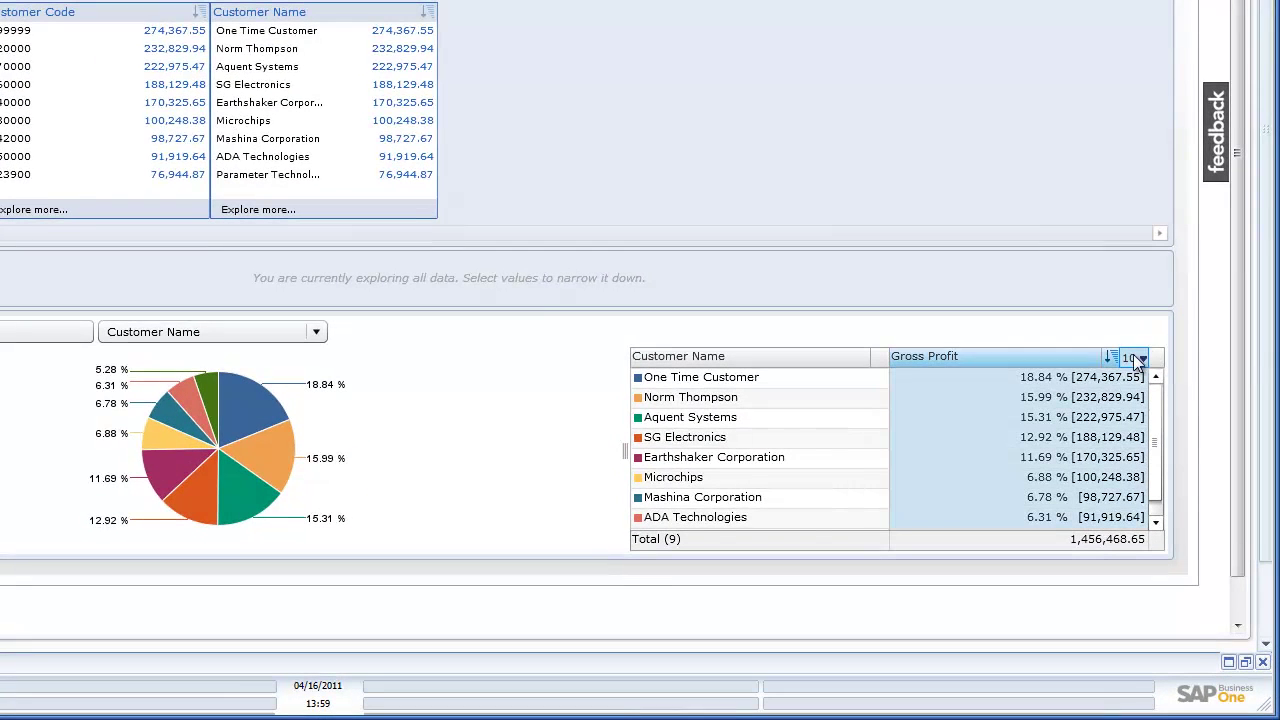
pyautogui.click(1140, 359)
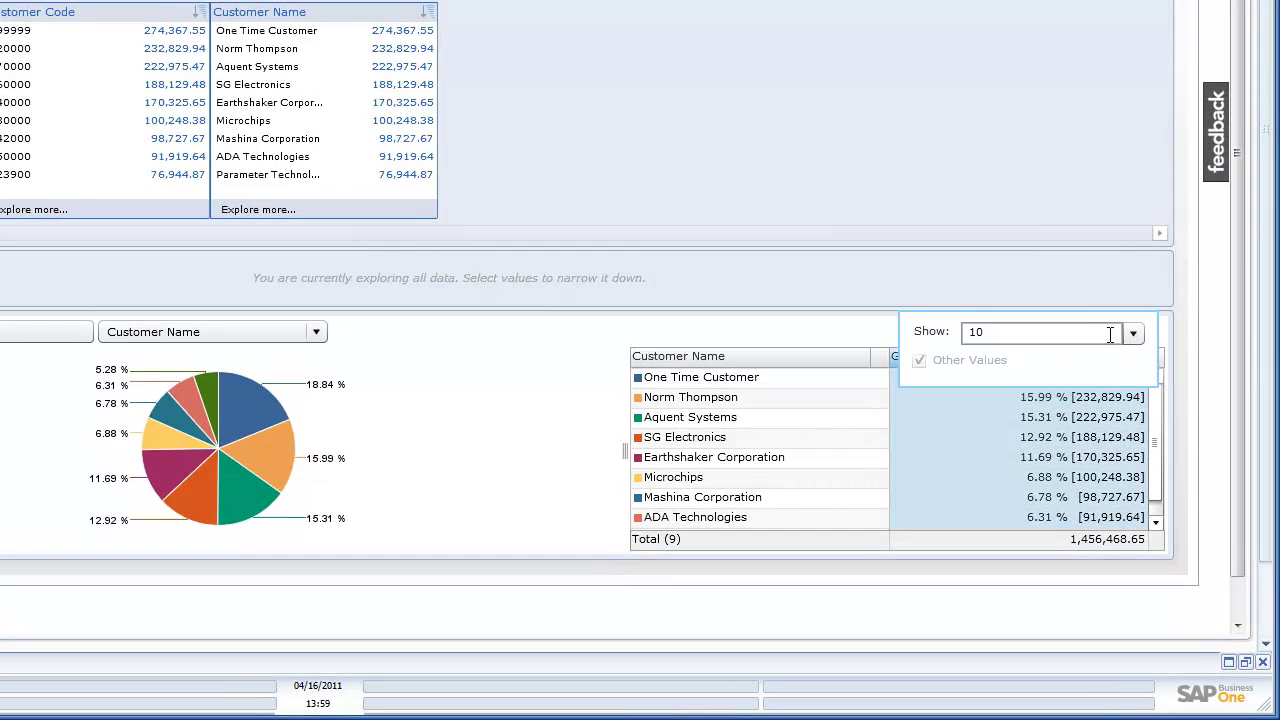
pyautogui.click(1135, 335)
pyautogui.click(981, 414)
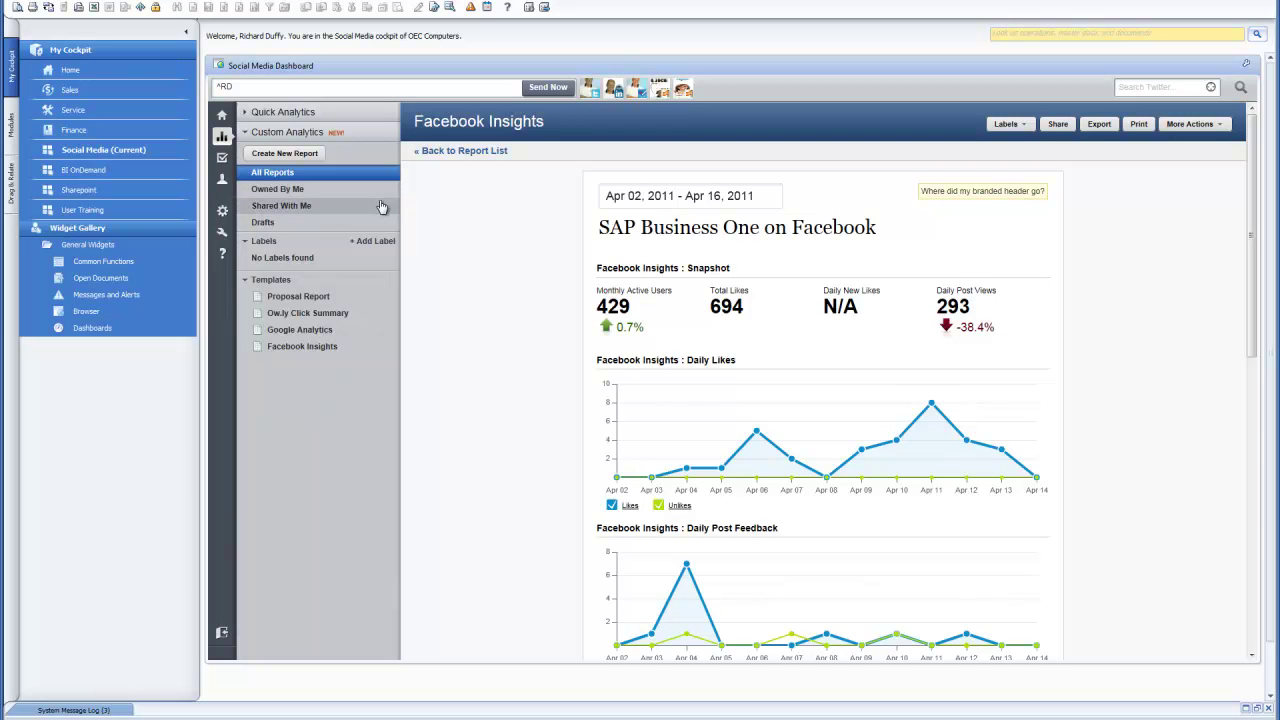
# - View the Sharepoint cockpit's company web site and the User Training cockpit's YouTube video page
pyautogui.click(85, 190)
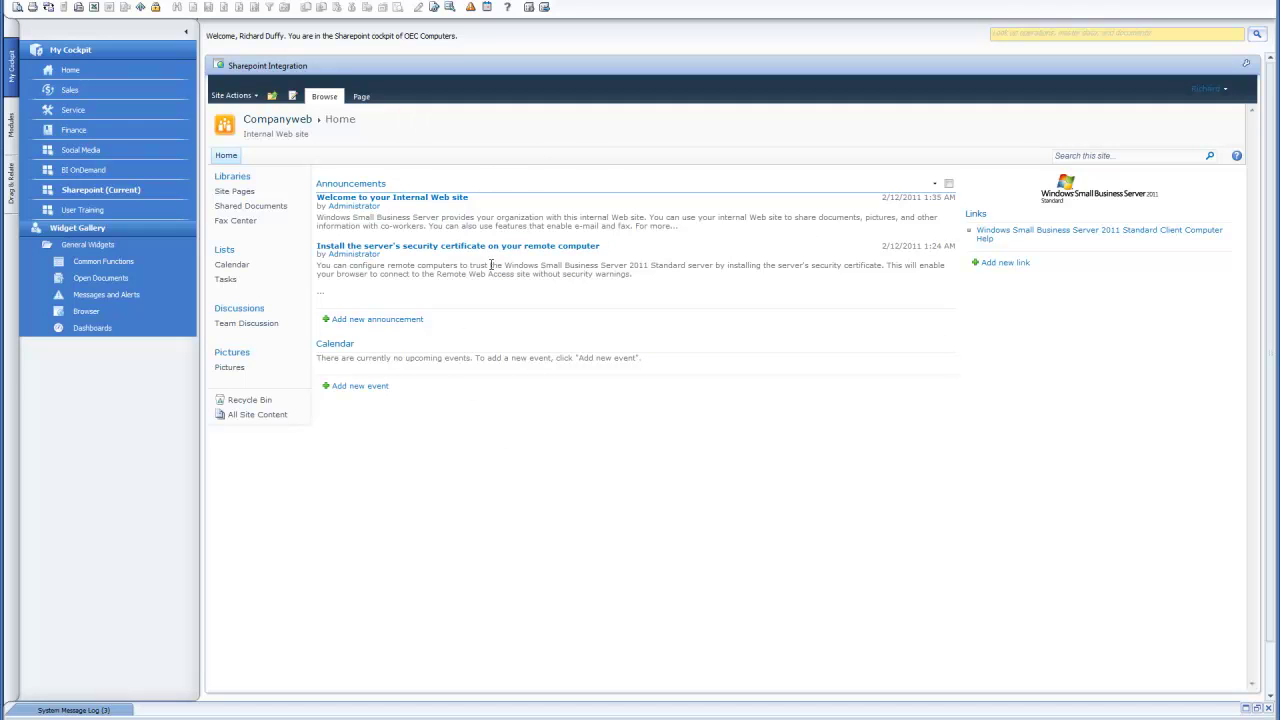
pyautogui.click(65, 209)
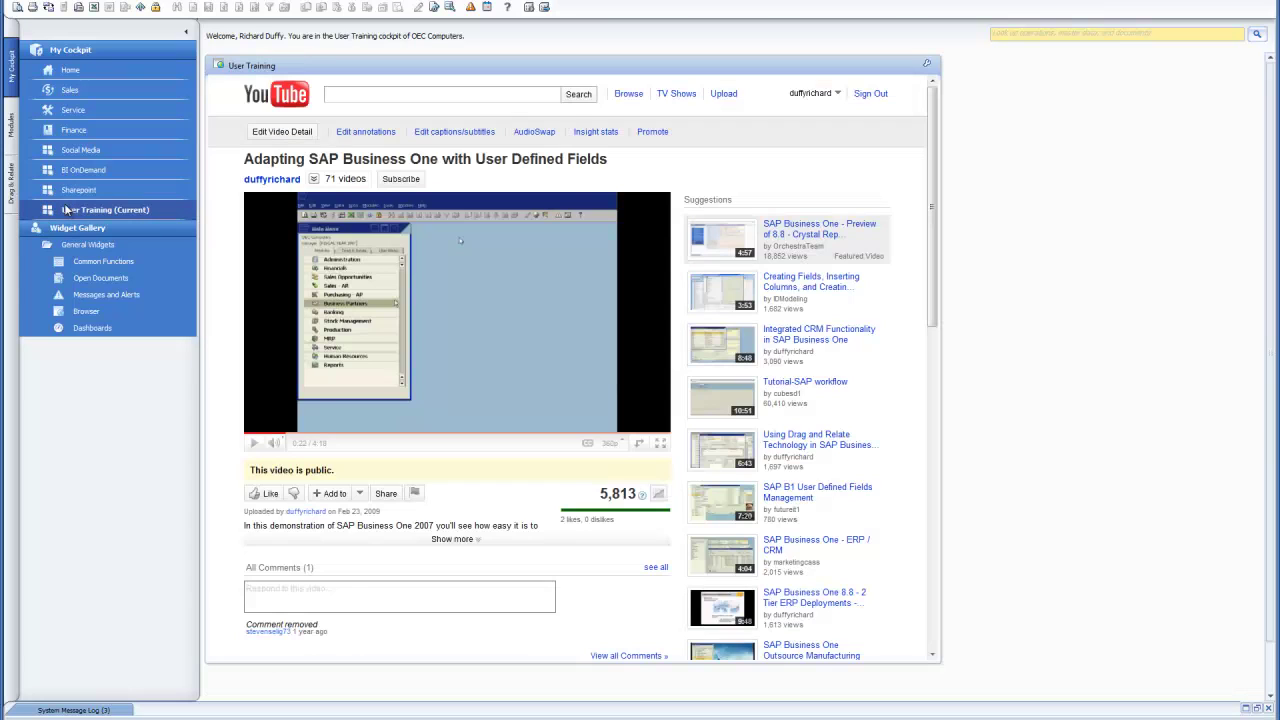